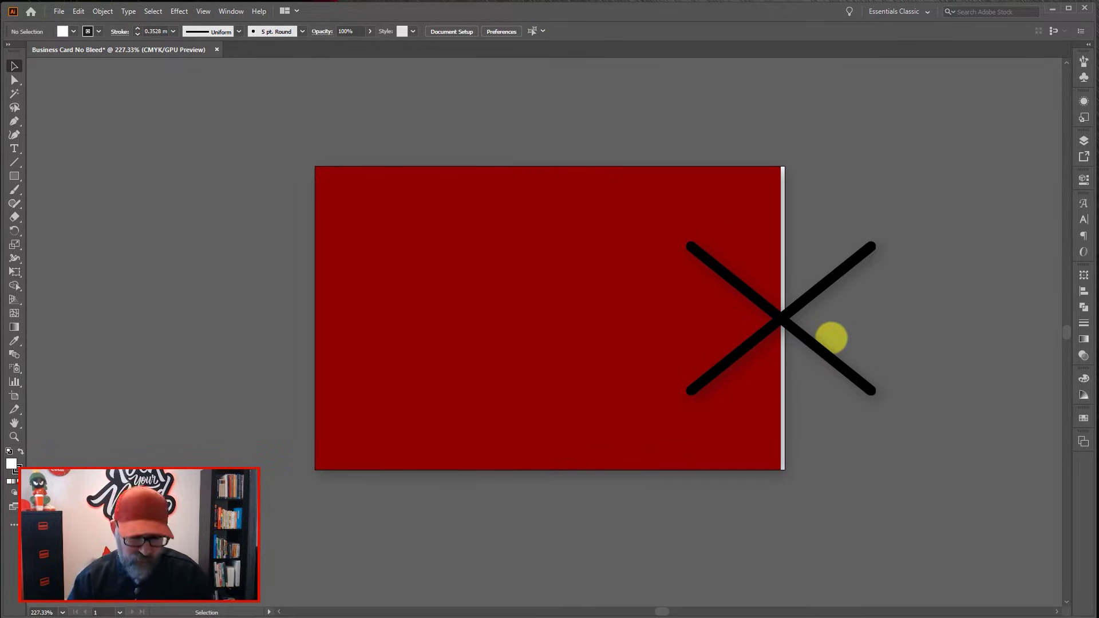
- Delete the red background and black cross, and move the multicoloured wooden sticks photo onto the artboard
{"action": "key", "text": "ctrl+a"}
{"action": "key", "text": "Delete"}
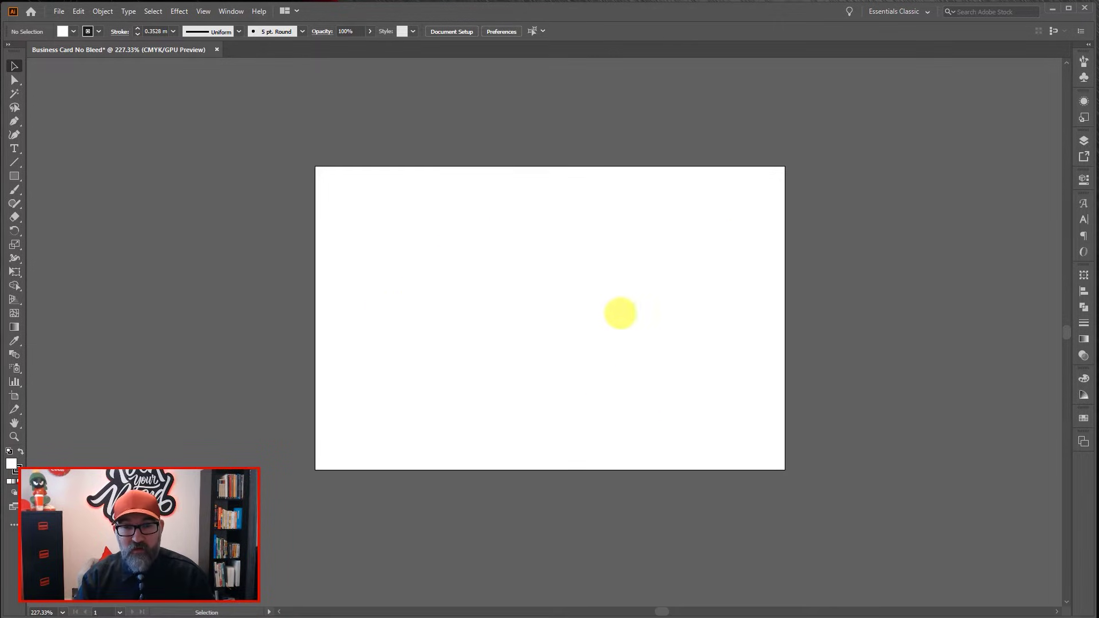
{"action": "scroll", "coordinate": [435, 359], "scroll_direction": "left", "scroll_amount": 10}
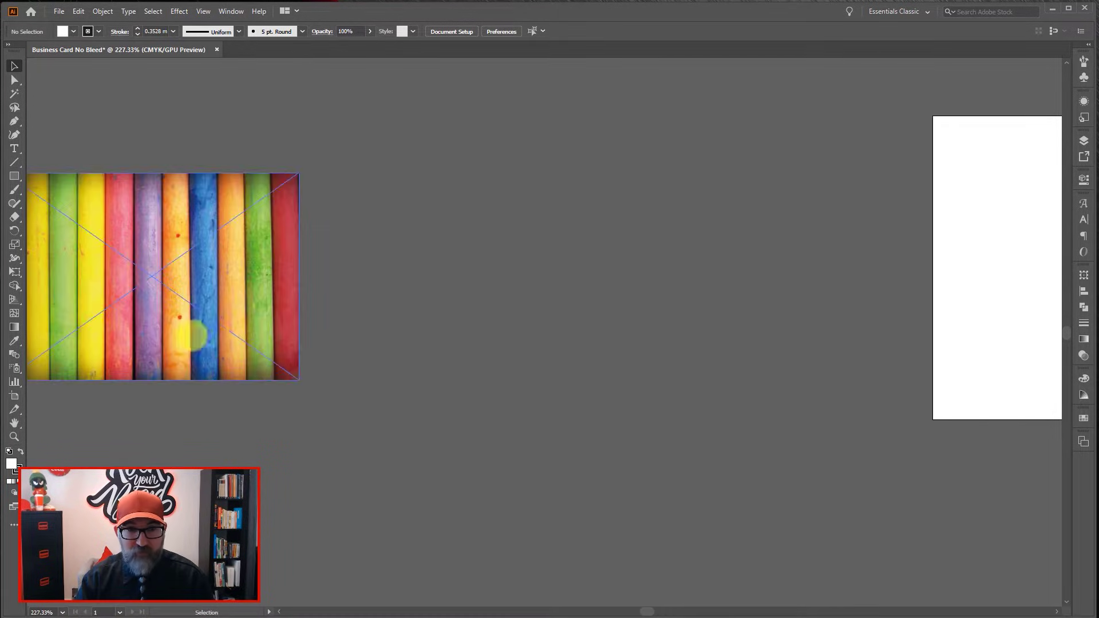
{"action": "left_click_drag", "start_coordinate": [194, 335], "coordinate": [503, 392]}
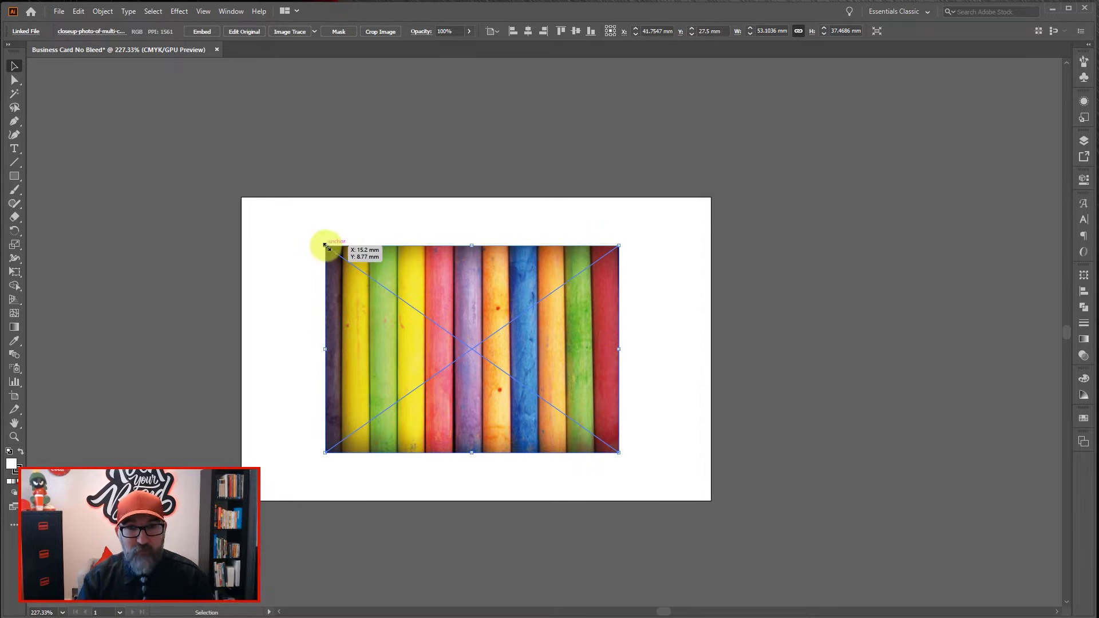
- Enlarge the photo to about 91.2 × 64.3 mm, extending past every artboard edge, and centre it on the artboard
{"action": "left_click_drag", "start_coordinate": [325, 246], "coordinate": [224, 174]}
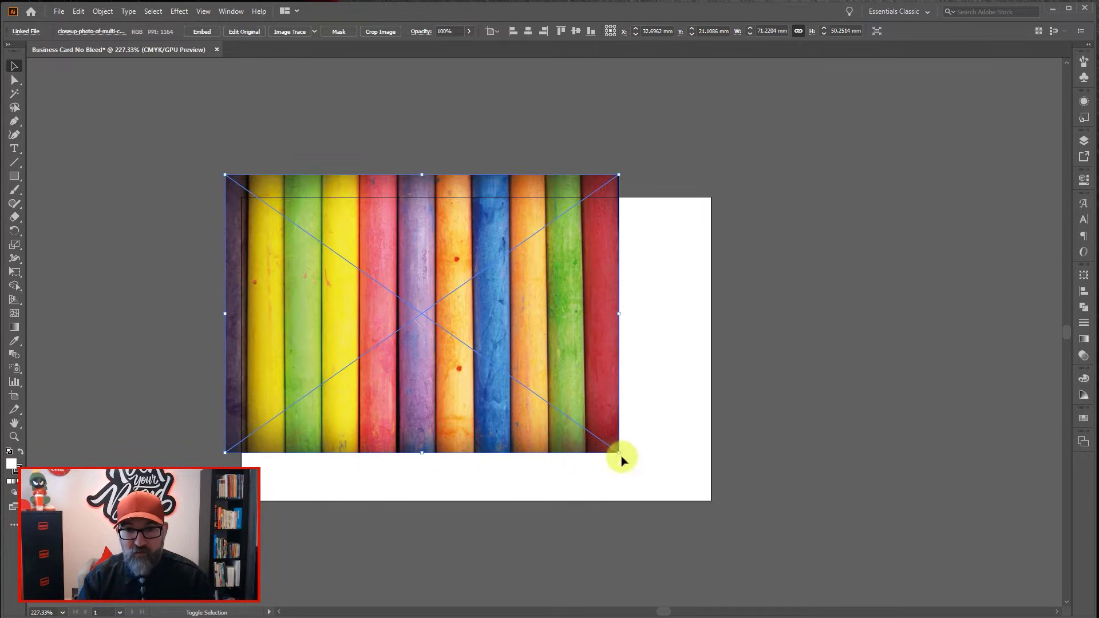
{"action": "left_click_drag", "start_coordinate": [620, 452], "coordinate": [730, 543]}
{"action": "left_click_drag", "start_coordinate": [544, 303], "coordinate": [545, 298]}
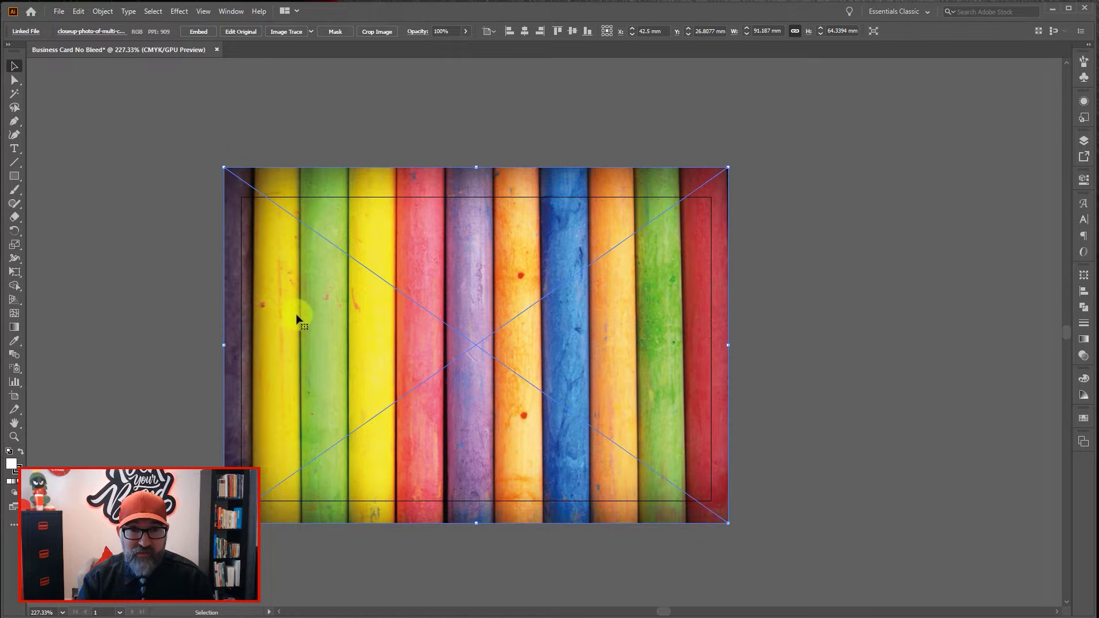
{"action": "left_click_drag", "start_coordinate": [297, 318], "coordinate": [296, 322]}
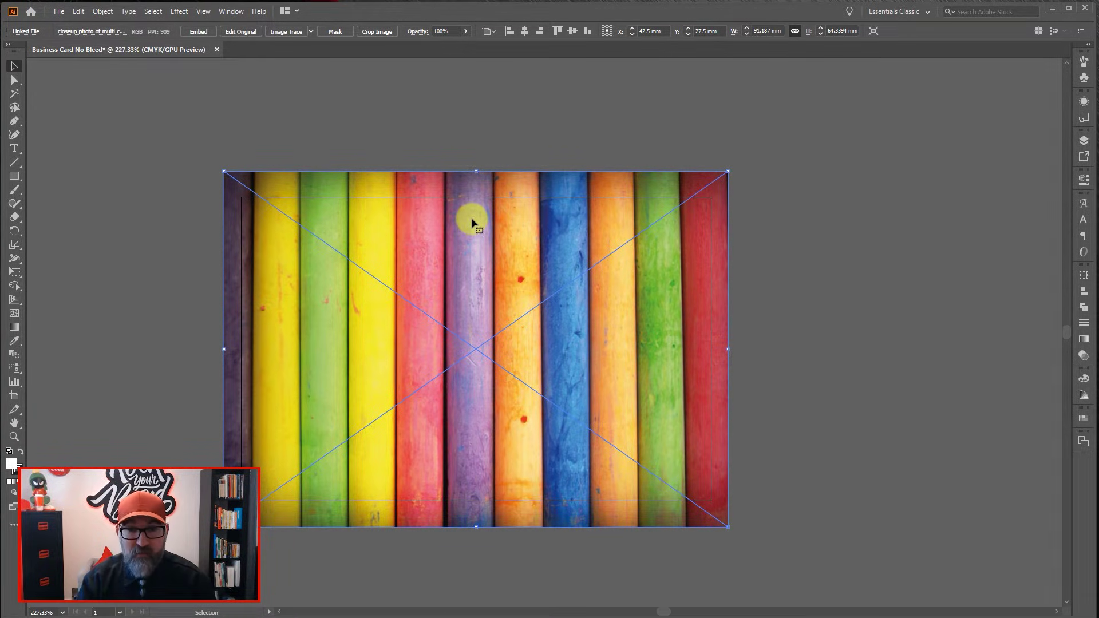
{"action": "left_click", "coordinate": [808, 325]}
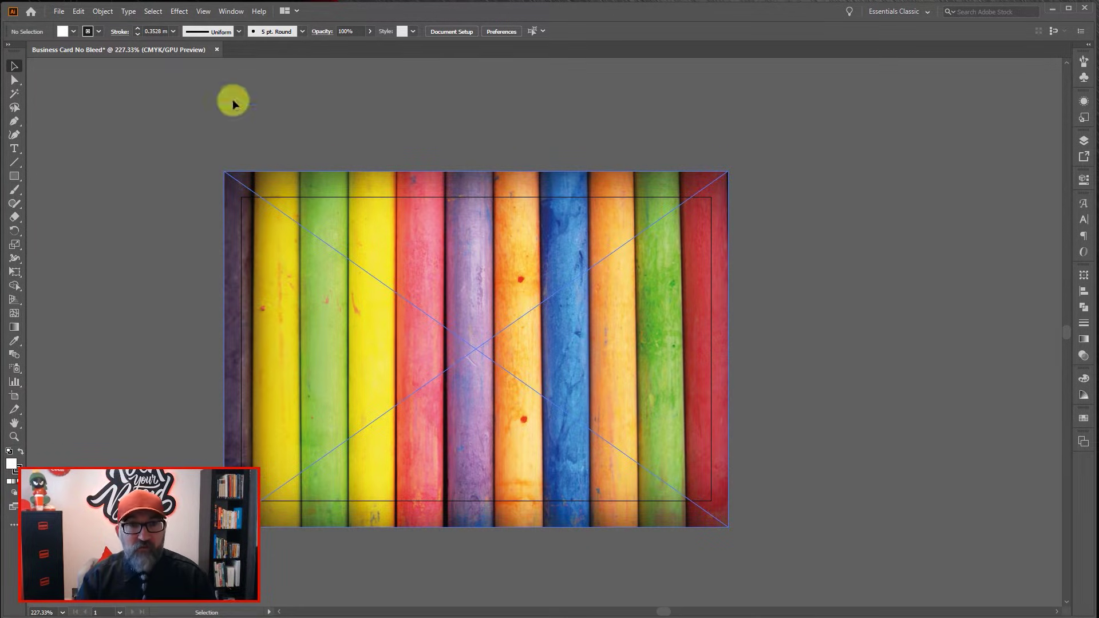
- Preview the trimmed card in Trim View, and return to the normal view
{"action": "left_click", "coordinate": [203, 11]}
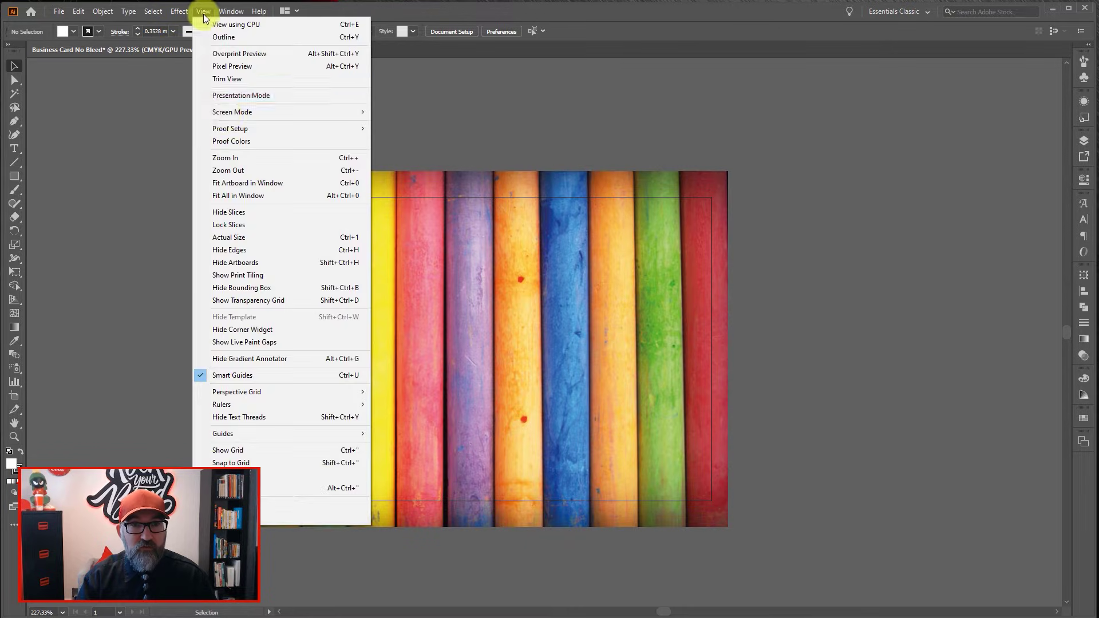
{"action": "left_click", "coordinate": [239, 84]}
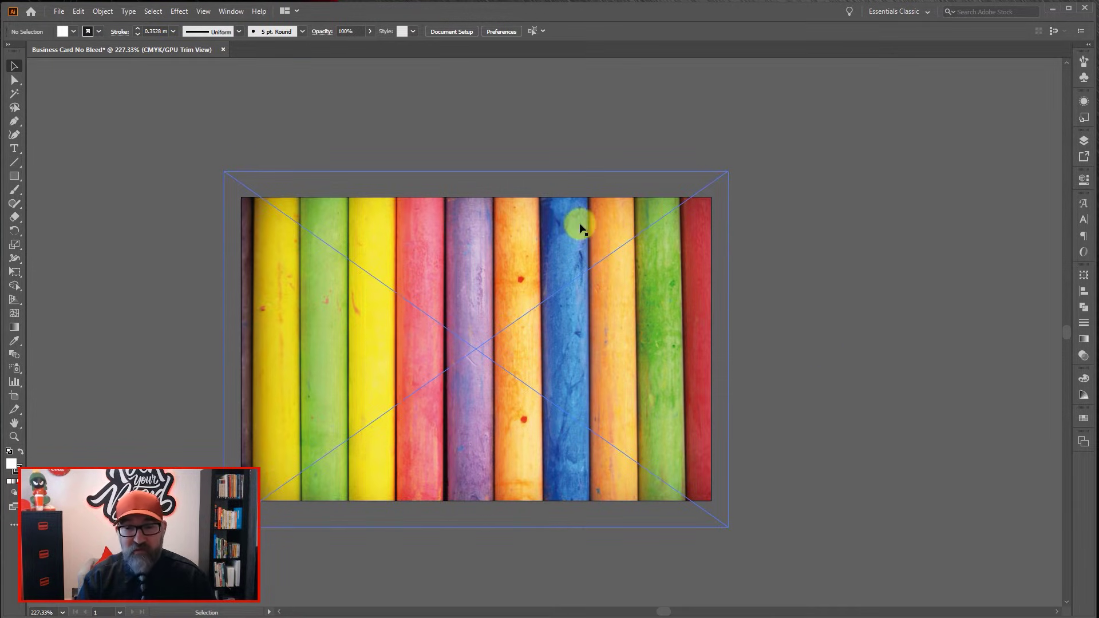
{"action": "left_click", "coordinate": [205, 12]}
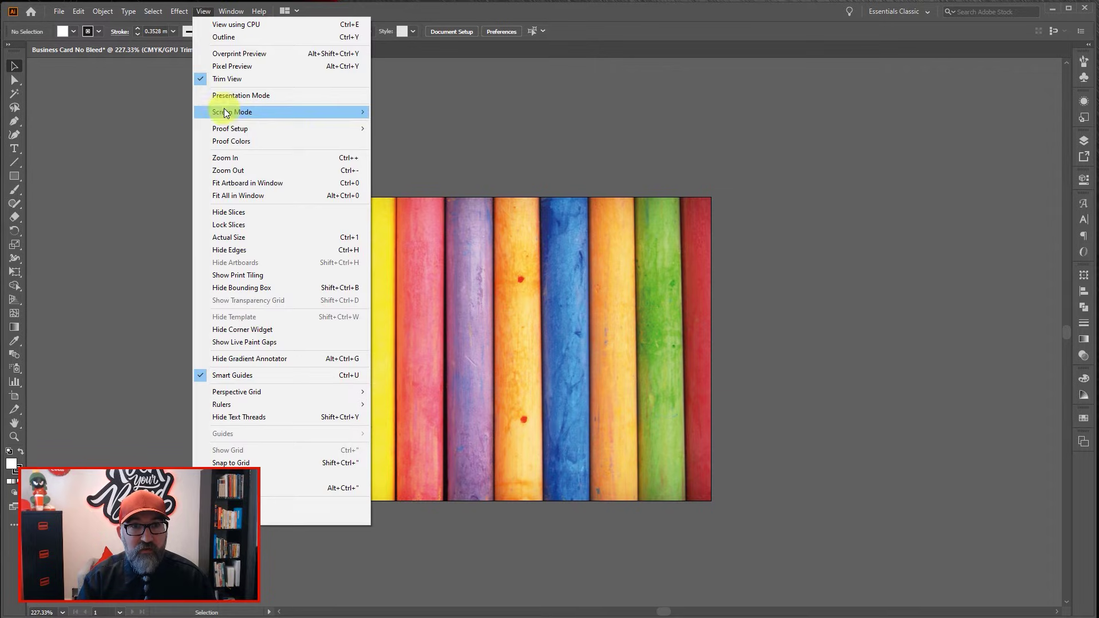
{"action": "left_click", "coordinate": [235, 82]}
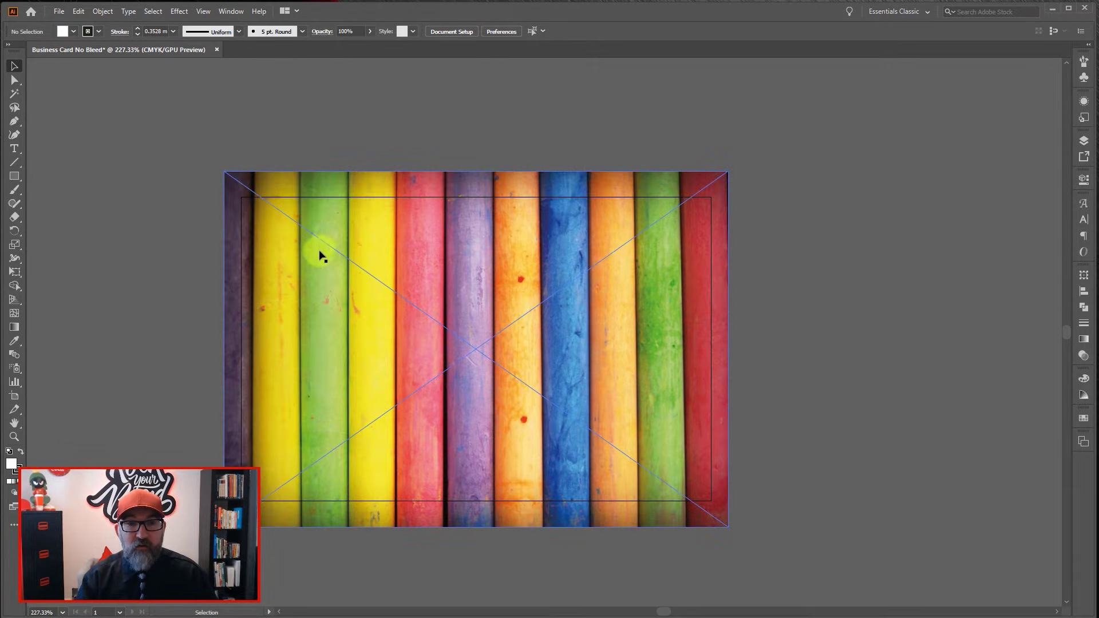
- Create a rectangle 91 mm wide and 61 mm high over the photo to mark the bleed area
{"action": "left_click", "coordinate": [224, 199]}
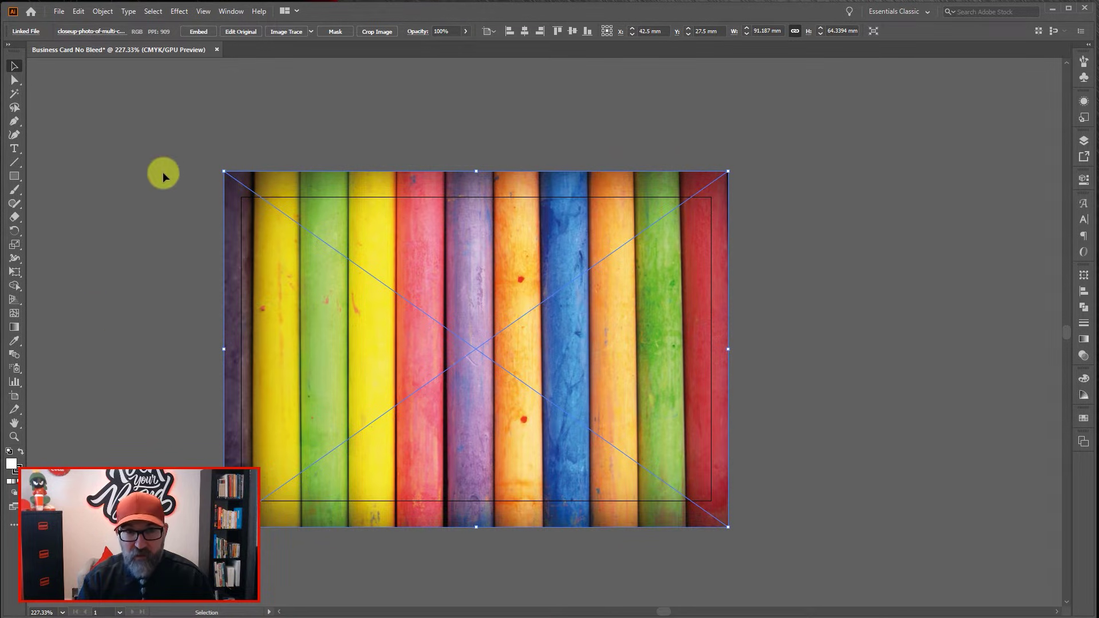
{"action": "left_click", "coordinate": [20, 176]}
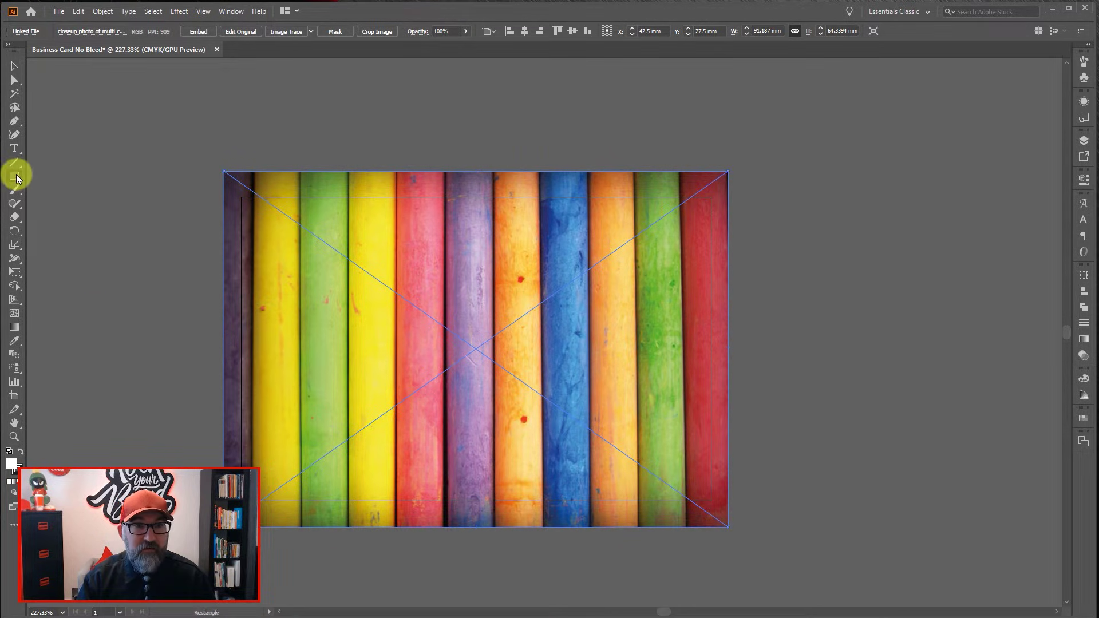
{"action": "left_click", "coordinate": [236, 96]}
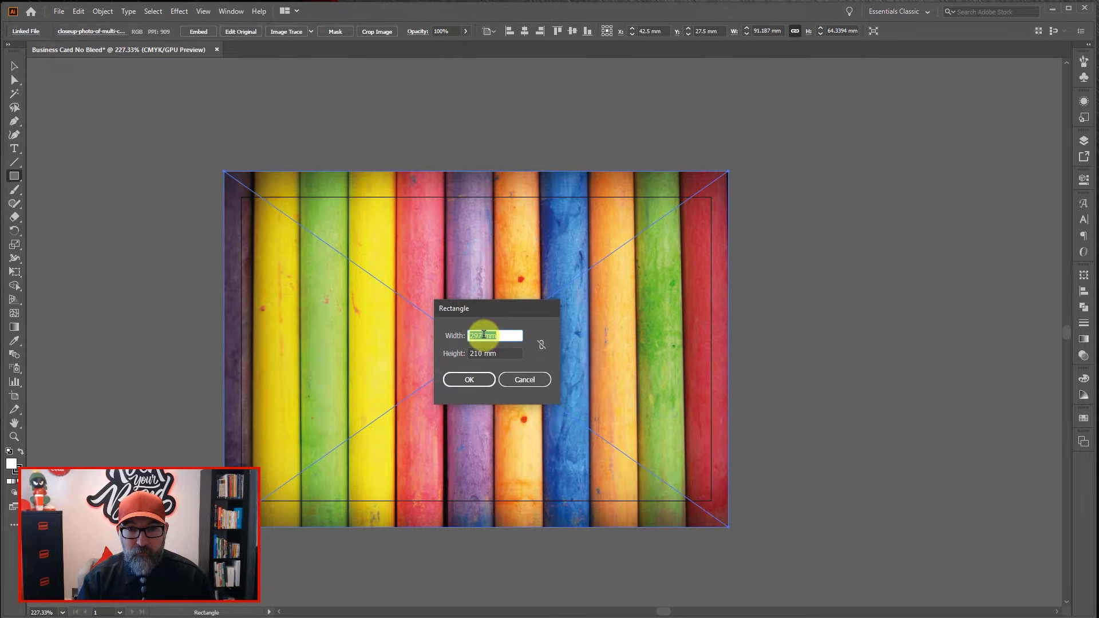
{"action": "left_click_drag", "start_coordinate": [484, 335], "coordinate": [442, 334]}
{"action": "type", "text": "91"}
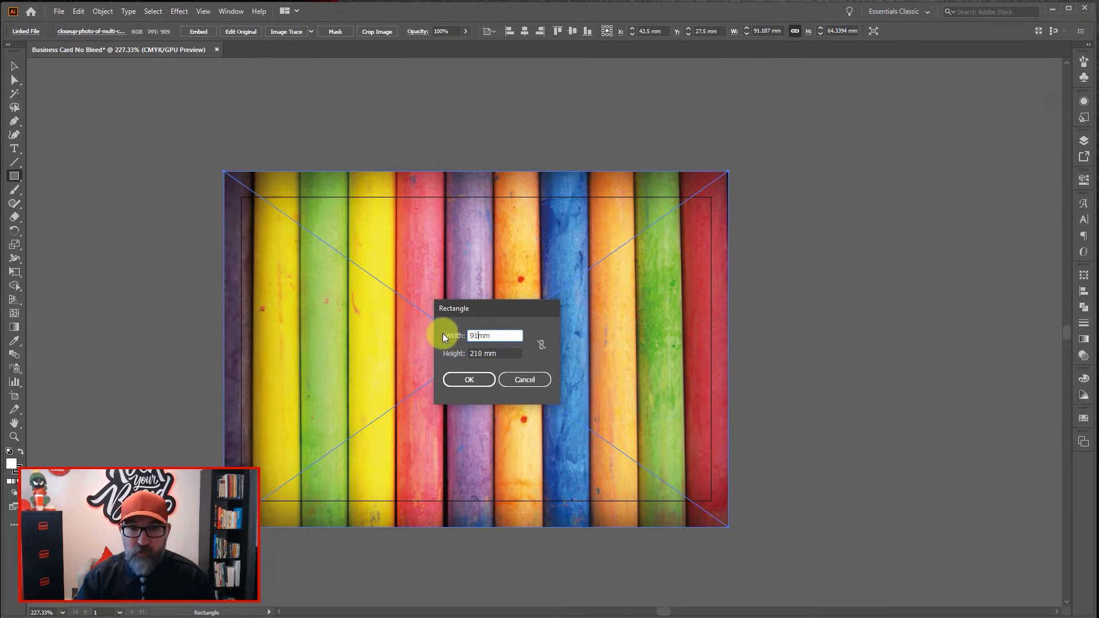
{"action": "left_click_drag", "start_coordinate": [481, 354], "coordinate": [454, 355]}
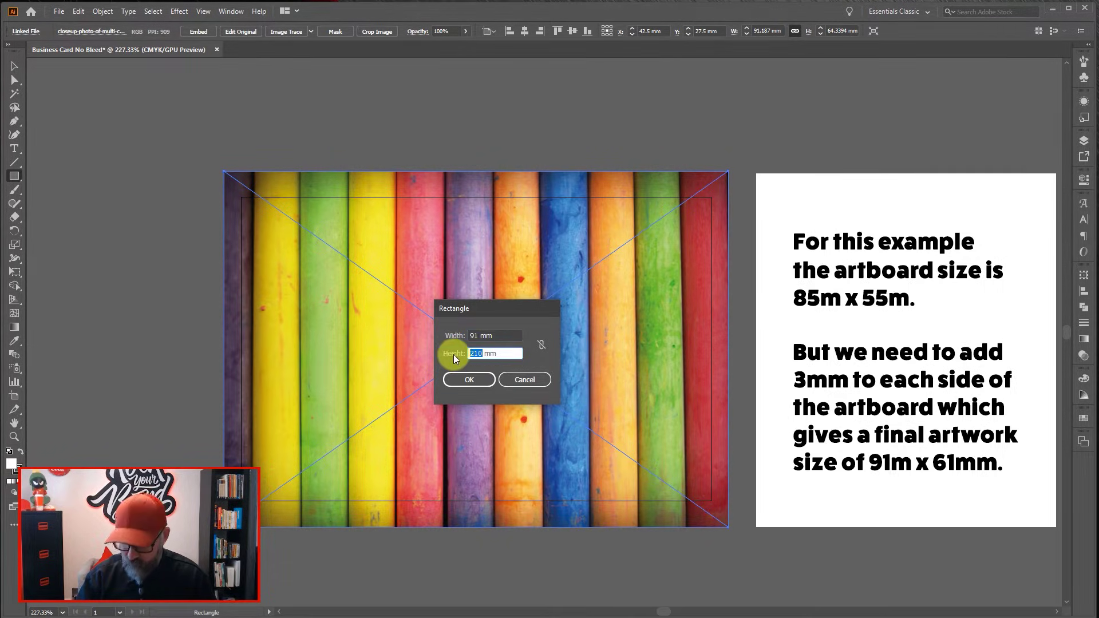
{"action": "type", "text": "61"}
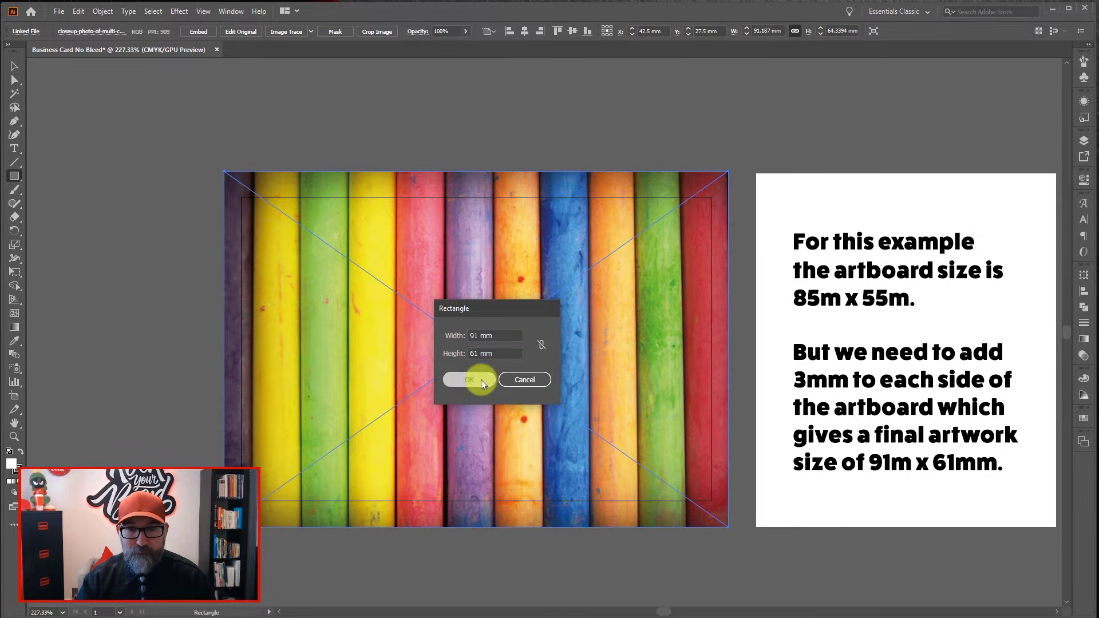
{"action": "left_click", "coordinate": [475, 379]}
- Remove the rectangle's fill and centre it horizontally and vertically on the artboard
{"action": "left_click", "coordinate": [14, 66]}
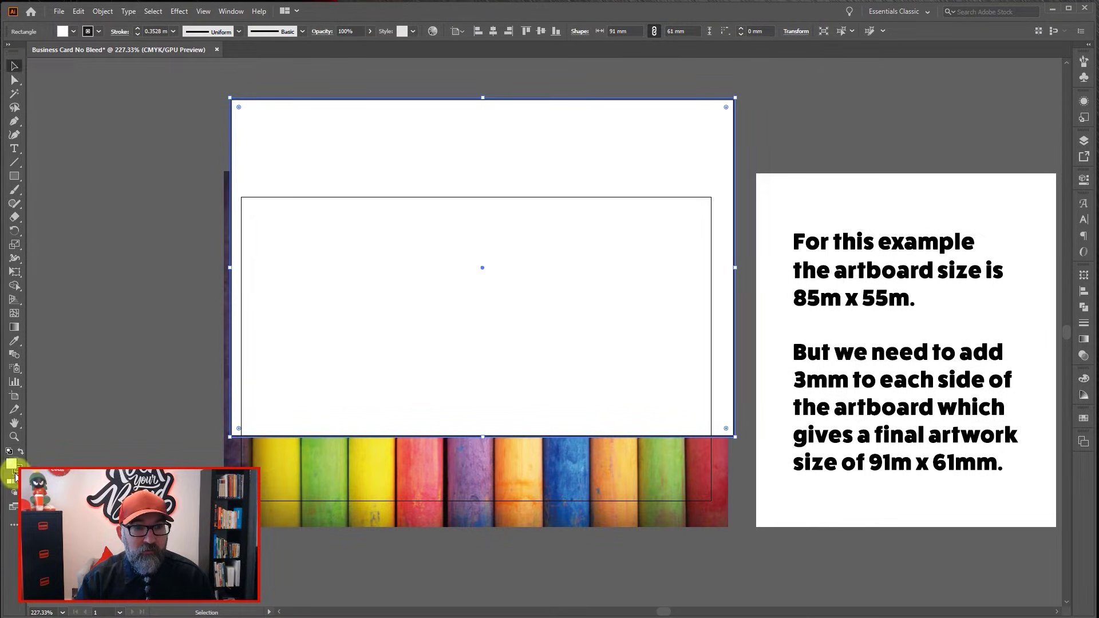
{"action": "left_click", "coordinate": [17, 482]}
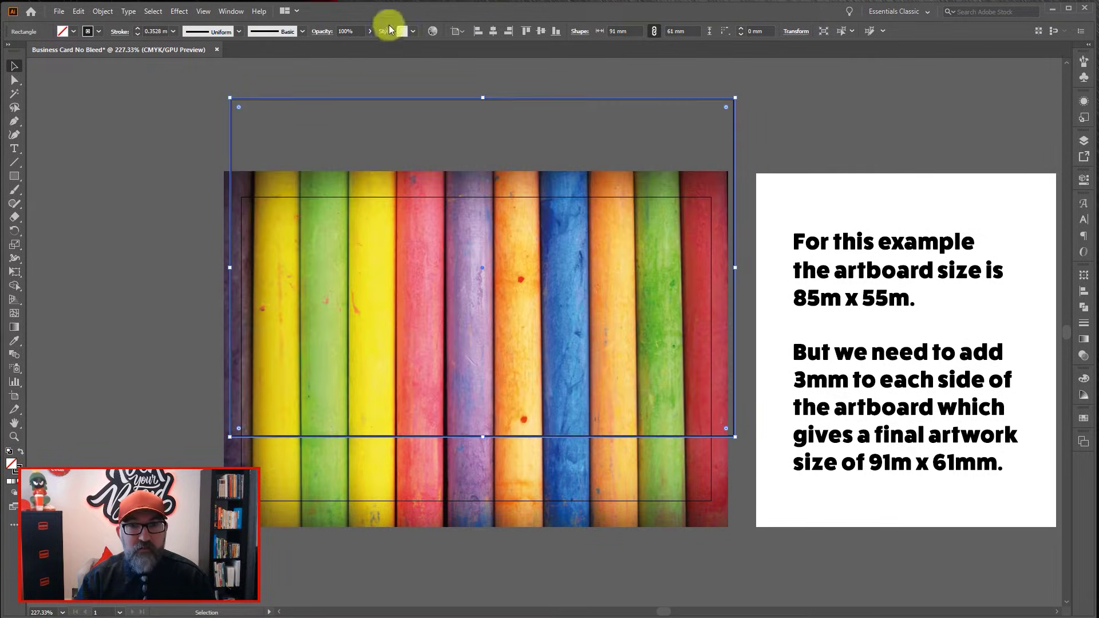
{"action": "left_click", "coordinate": [493, 30]}
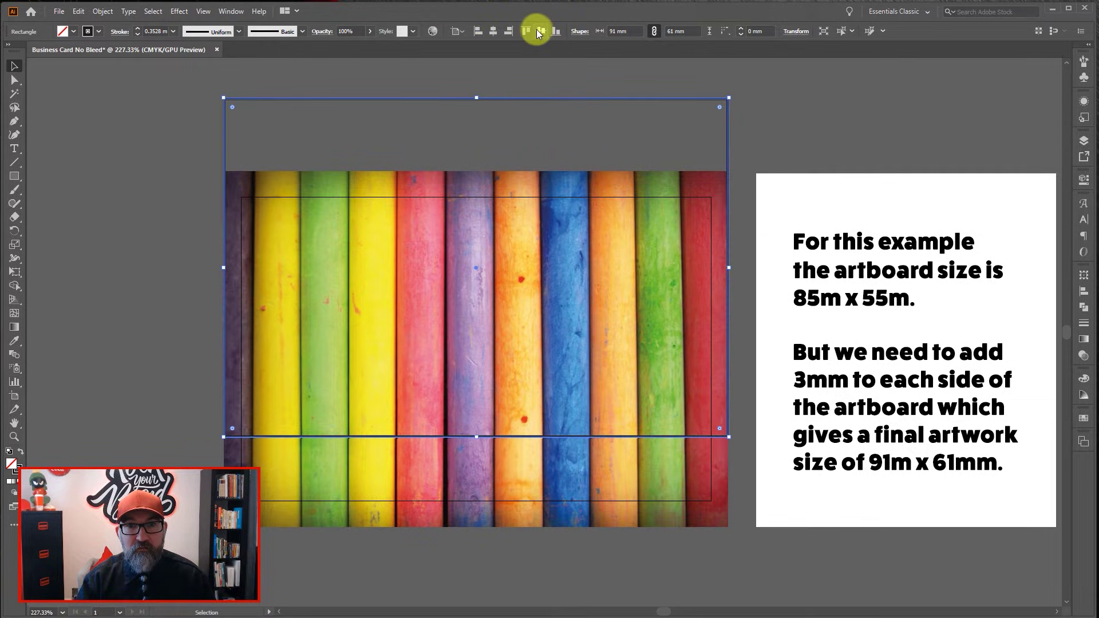
{"action": "left_click", "coordinate": [538, 30]}
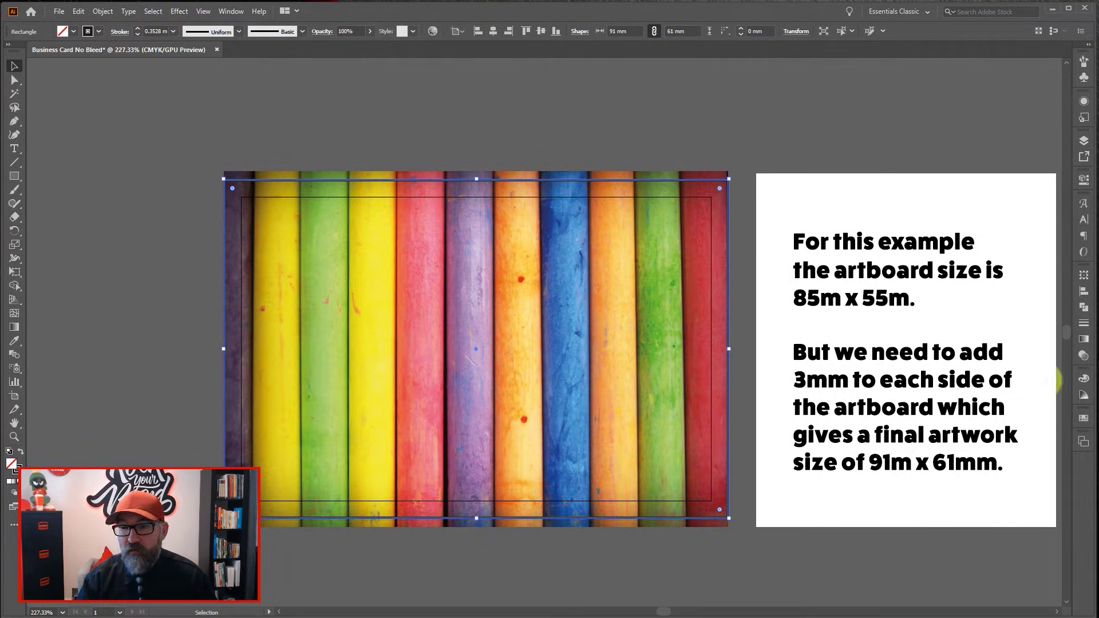
- Convert the centred bleed rectangle into guides
{"action": "left_click", "coordinate": [204, 11]}
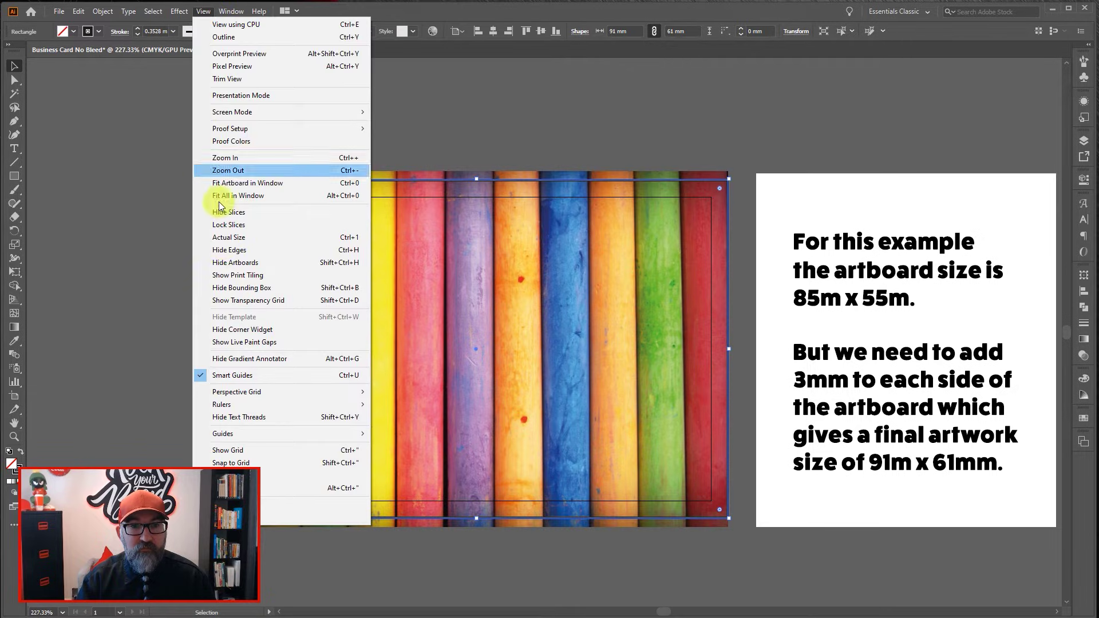
{"action": "mouse_move", "coordinate": [241, 433]}
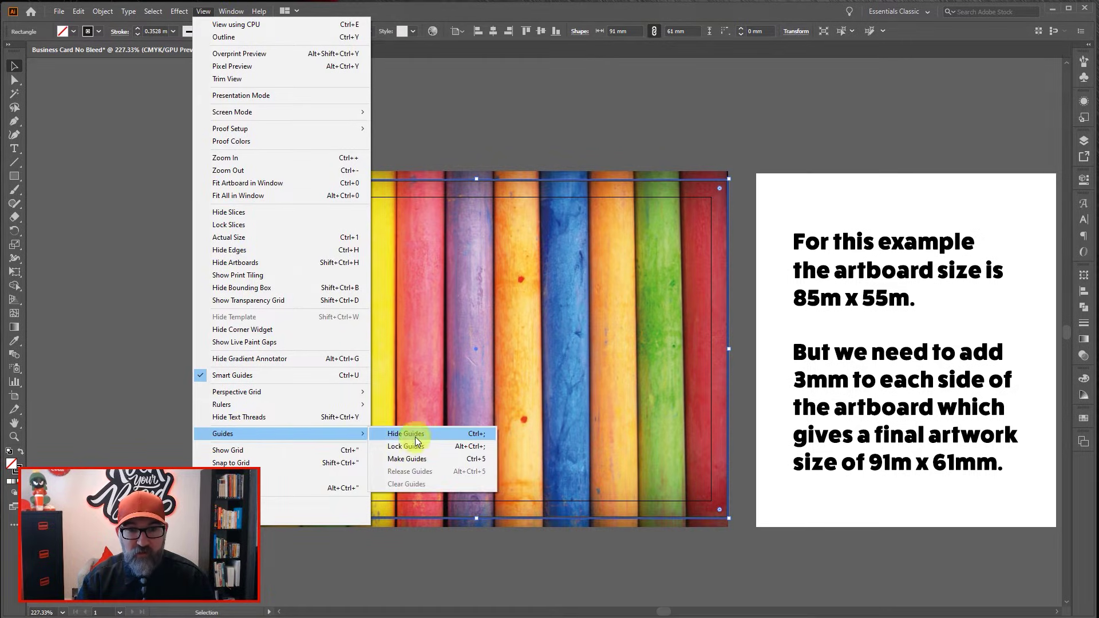
{"action": "left_click", "coordinate": [418, 457]}
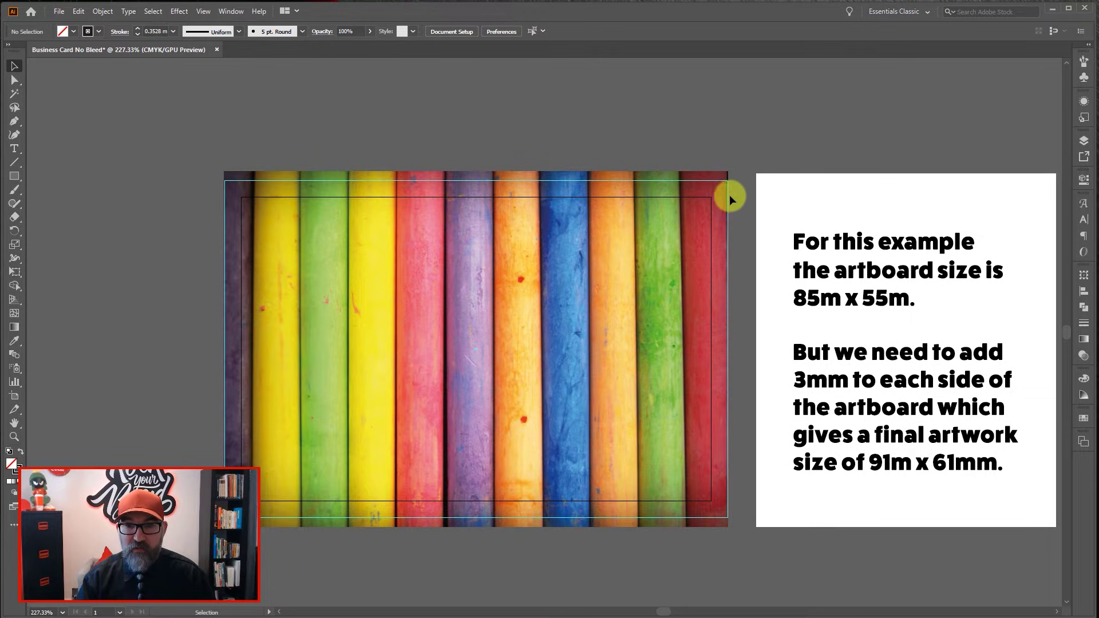
- Stretch the photo's left and right edges slightly beyond the bleed guides and deselect it
{"action": "left_click", "coordinate": [635, 524]}
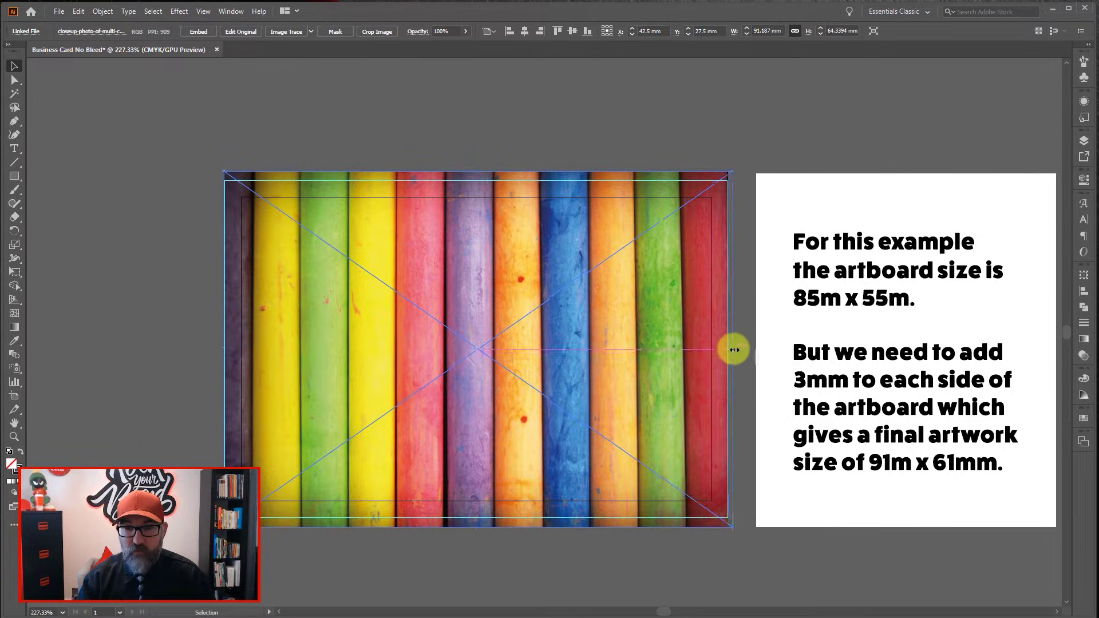
{"action": "left_click_drag", "start_coordinate": [731, 349], "coordinate": [733, 350]}
{"action": "left_click_drag", "start_coordinate": [222, 349], "coordinate": [221, 350]}
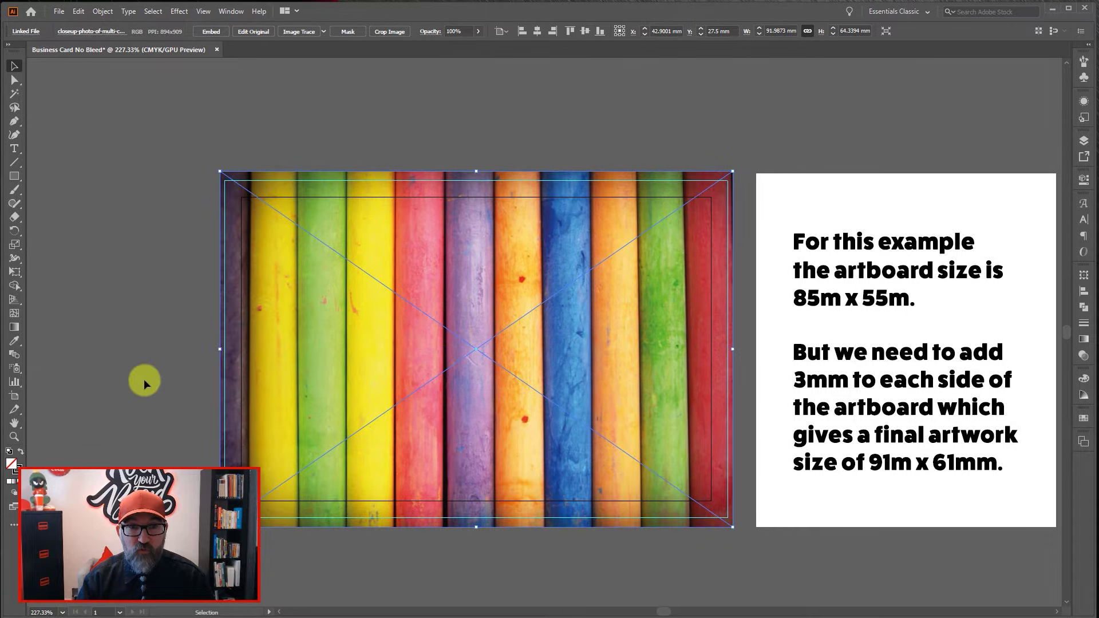
{"action": "left_click", "coordinate": [144, 379]}
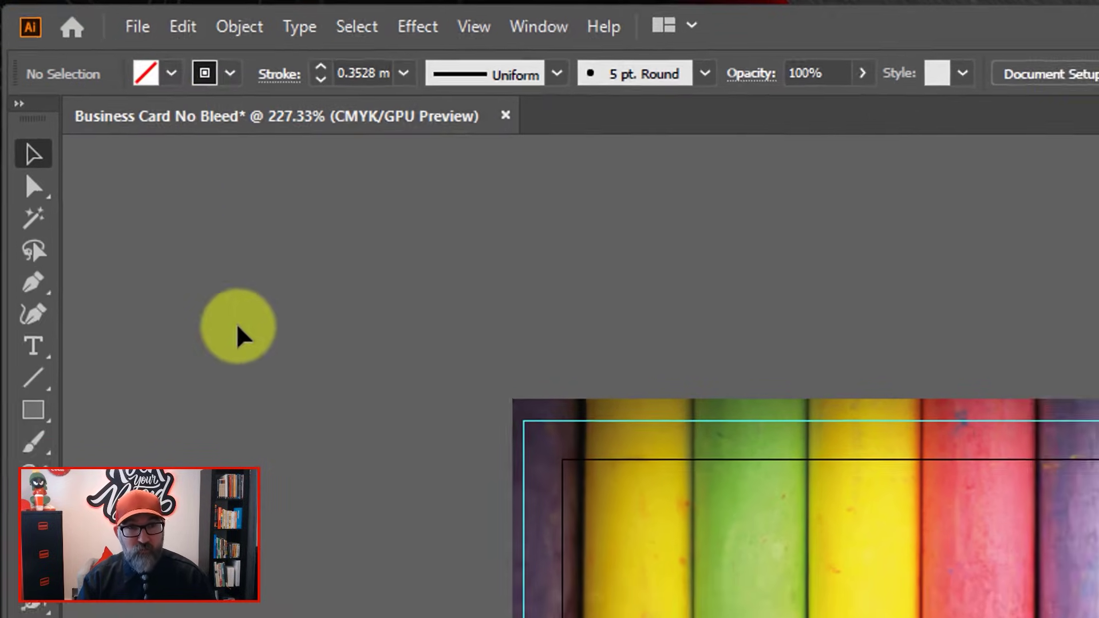
- Save the document as an Adobe PDF named Business Card No Bleed.pdf in the TEST folder, choosing the PDF/X-1a:2001 preset
{"action": "left_click", "coordinate": [144, 35]}
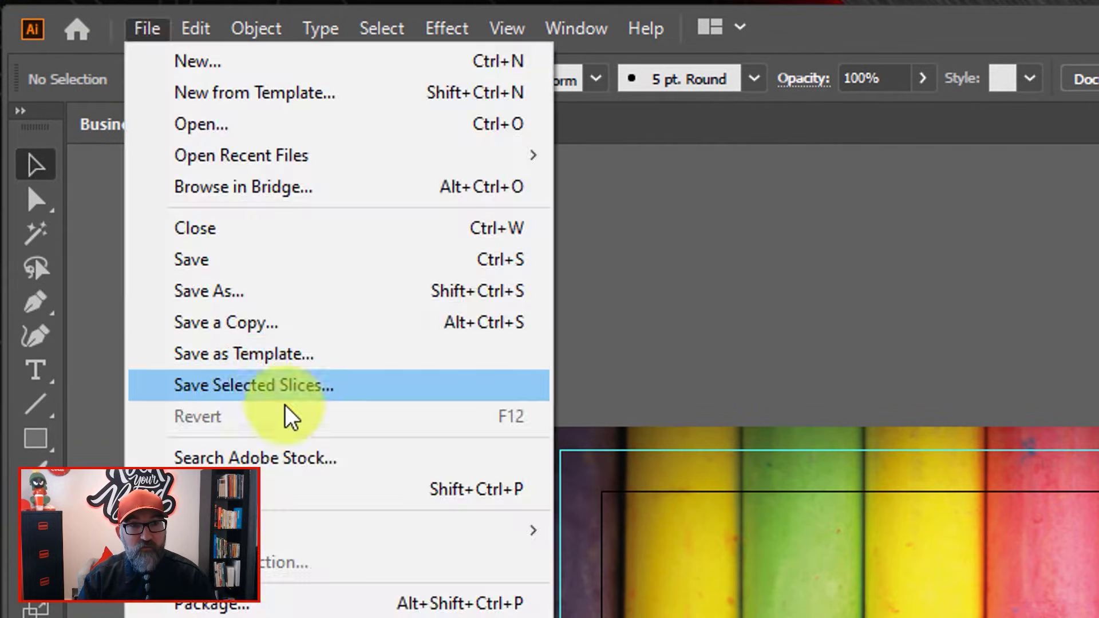
{"action": "left_click", "coordinate": [269, 291]}
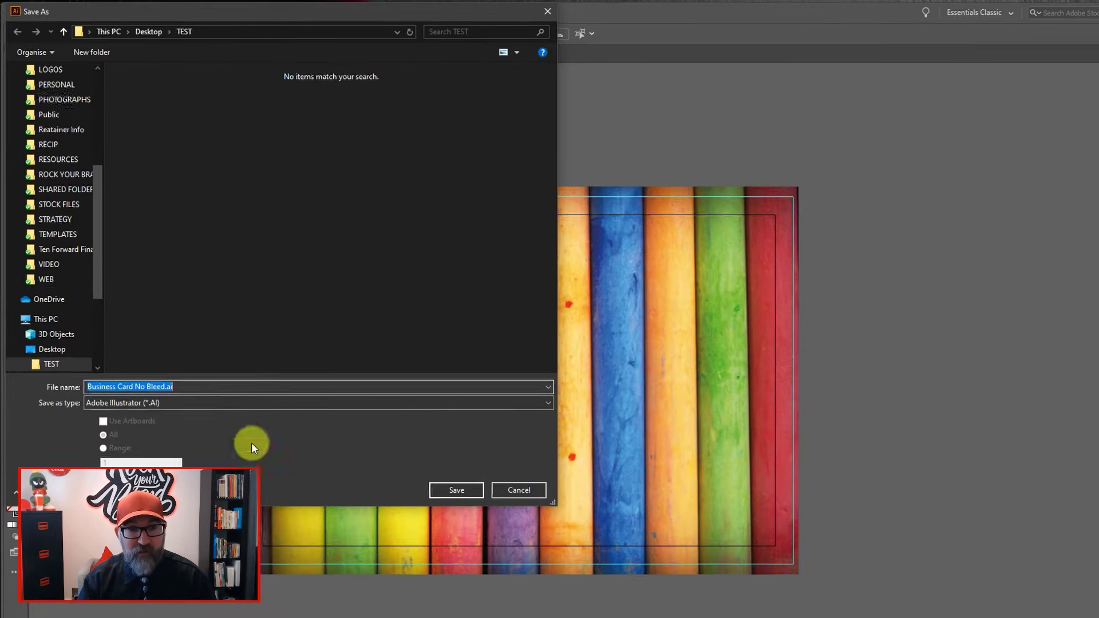
{"action": "left_click", "coordinate": [213, 399]}
{"action": "left_click", "coordinate": [195, 421]}
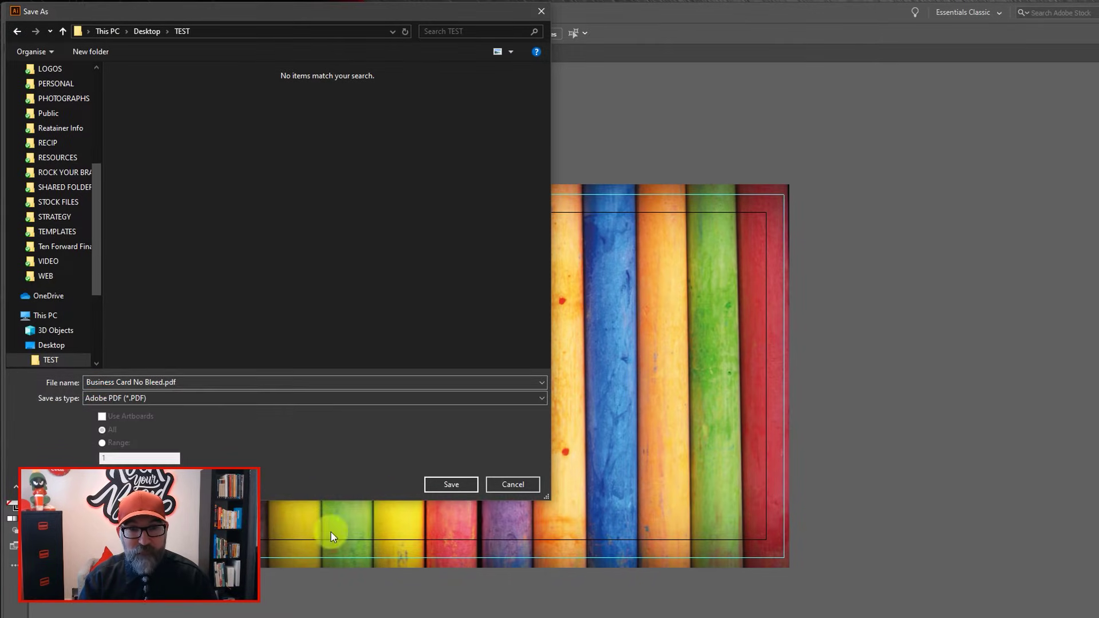
{"action": "left_click", "coordinate": [452, 487]}
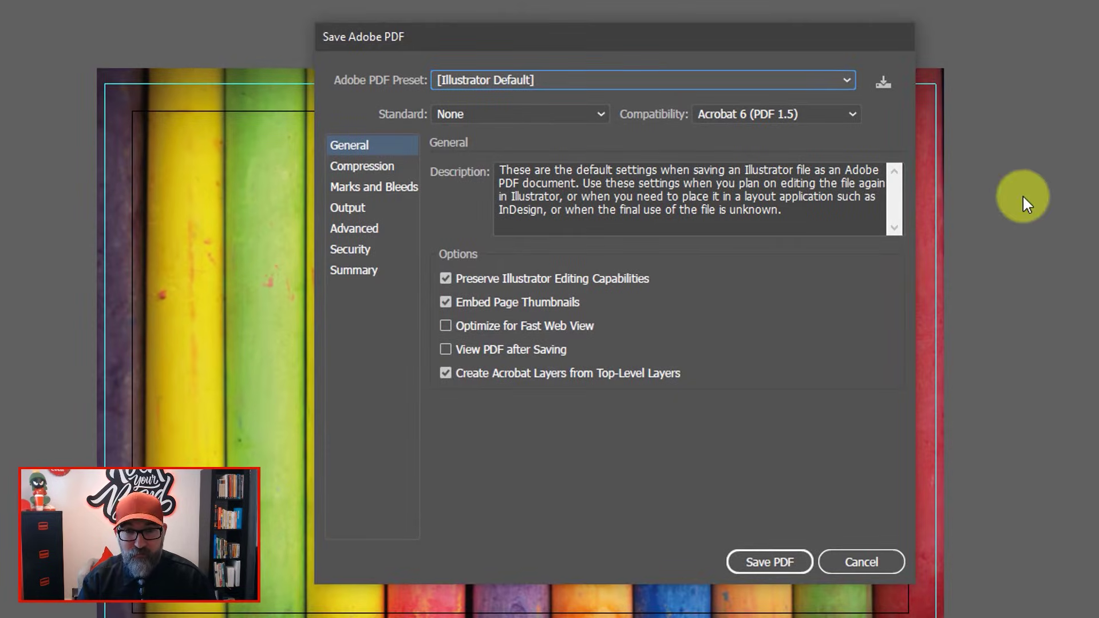
{"action": "left_click", "coordinate": [651, 81]}
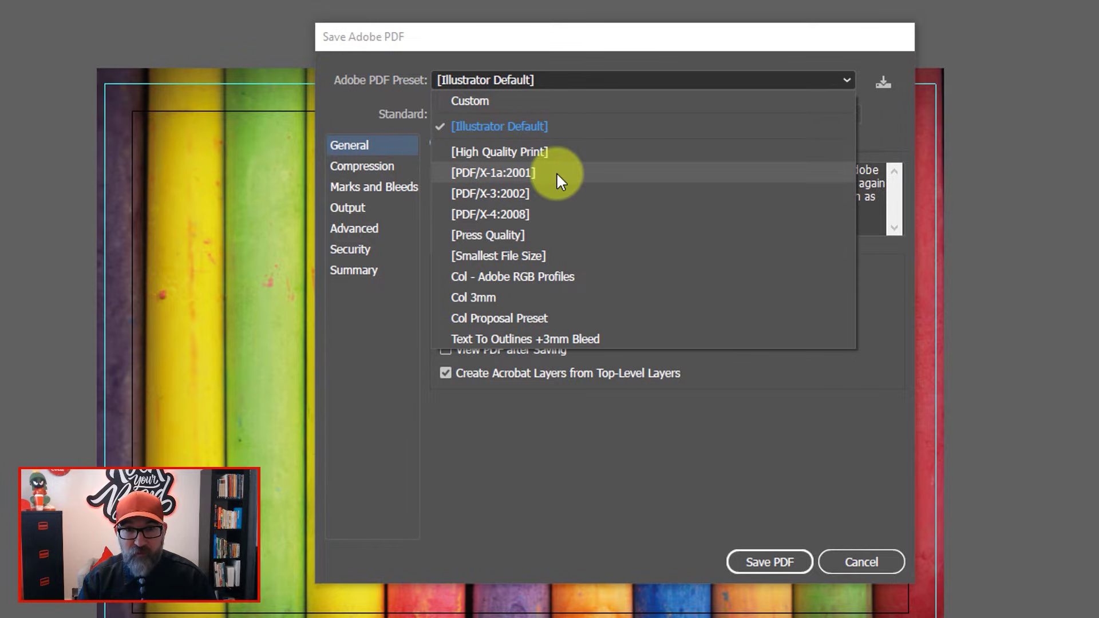
{"action": "left_click", "coordinate": [532, 173]}
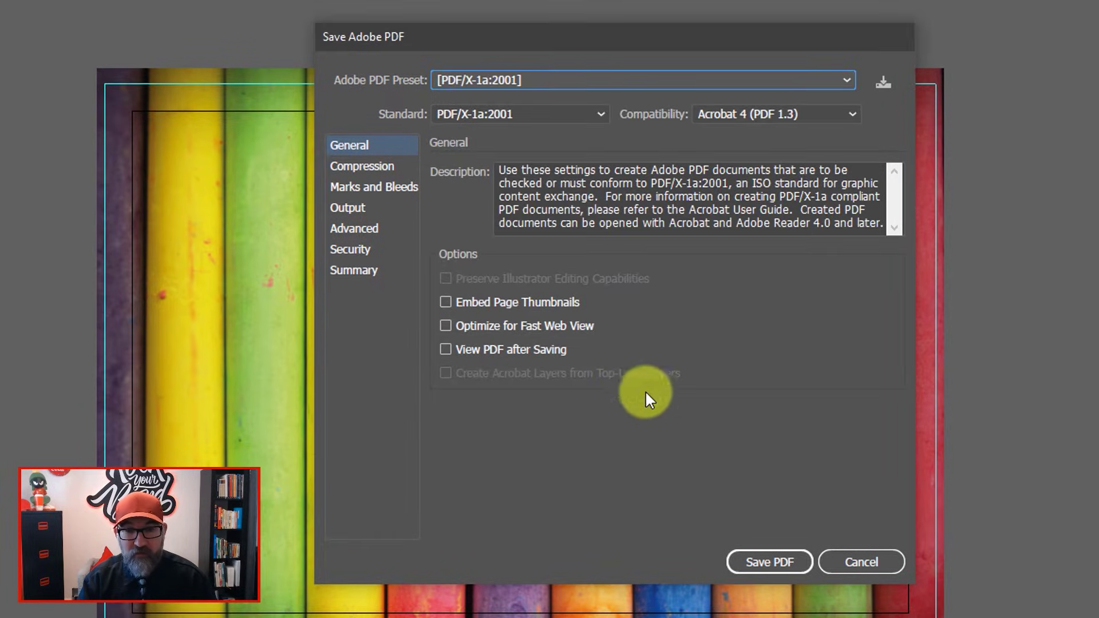
- Set the PDF's bleeds to 3 mm on the top, bottom, left and right
{"action": "left_click", "coordinate": [360, 188]}
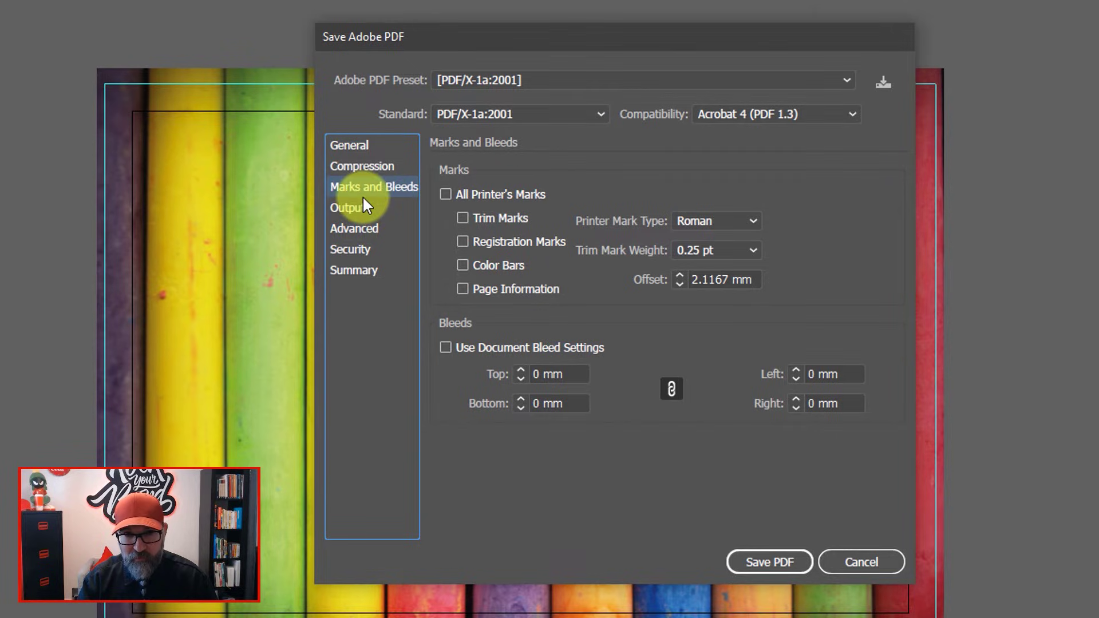
{"action": "double_click", "coordinate": [539, 375]}
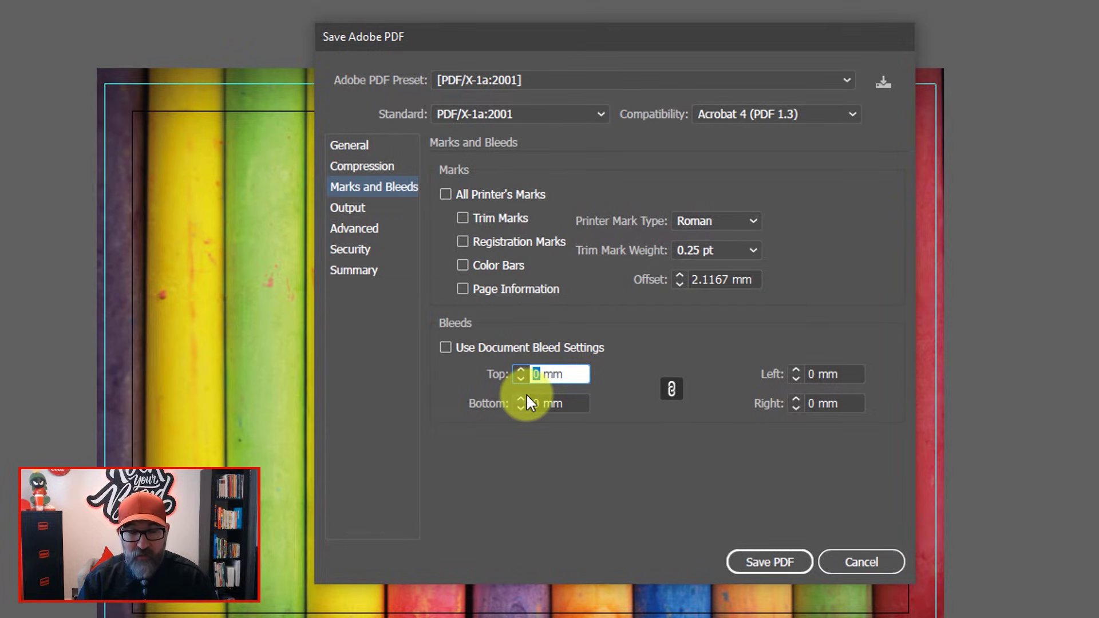
{"action": "type", "text": "3"}
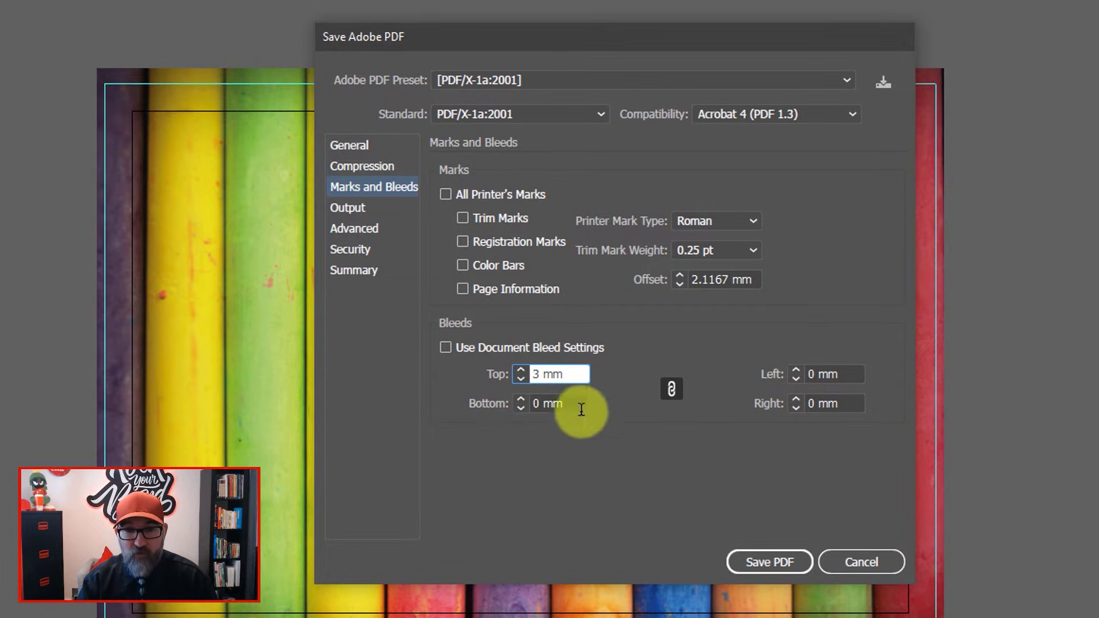
{"action": "double_click", "coordinate": [543, 404]}
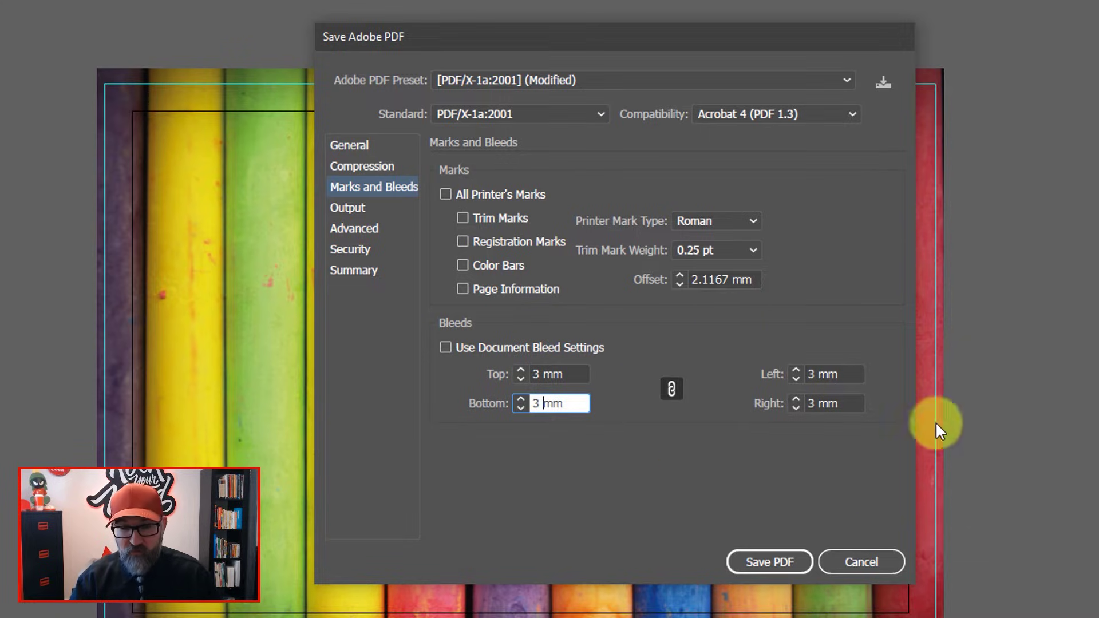
- Save the PDF with trim marks and review the exported file in Adobe Acrobat Pro DC
{"action": "left_click", "coordinate": [462, 219]}
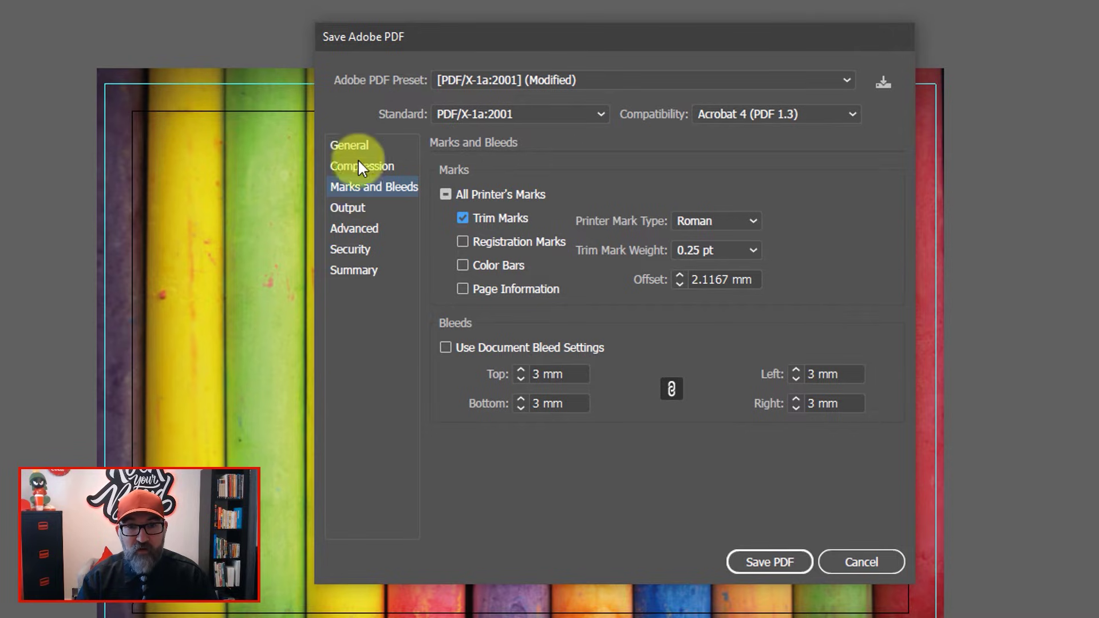
{"action": "left_click", "coordinate": [782, 562]}
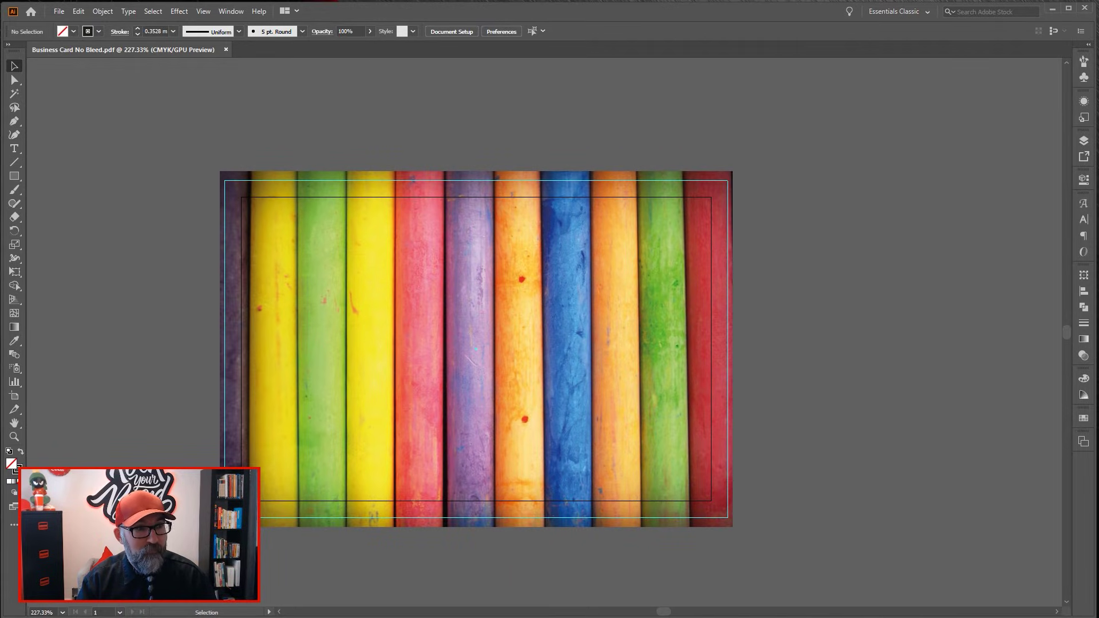
{"action": "key", "text": "alt+Tab"}
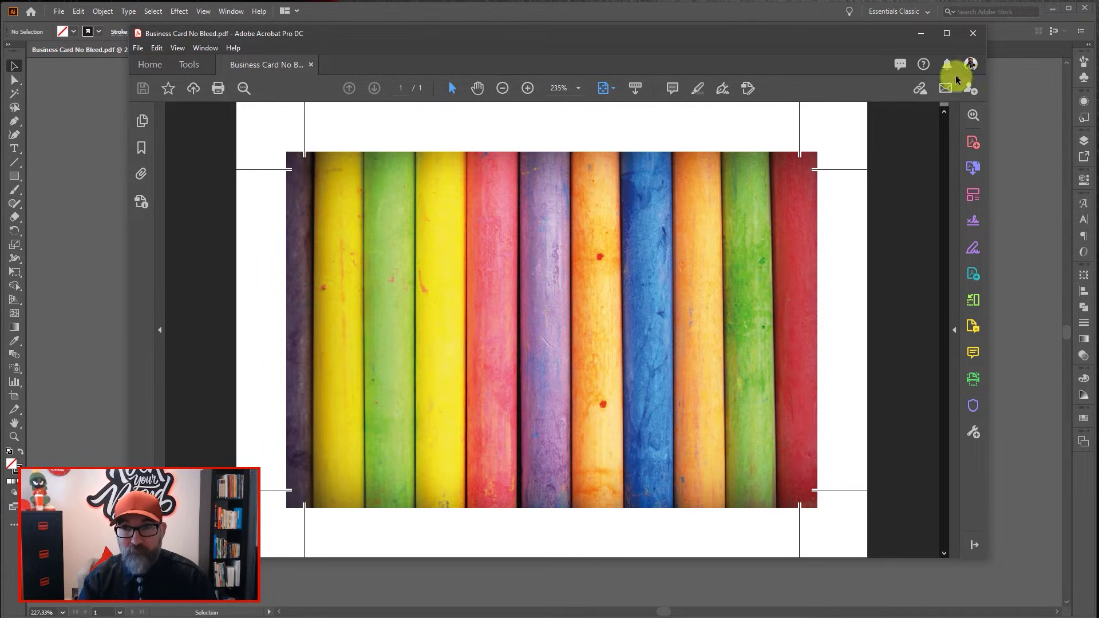
{"action": "left_click", "coordinate": [919, 32]}
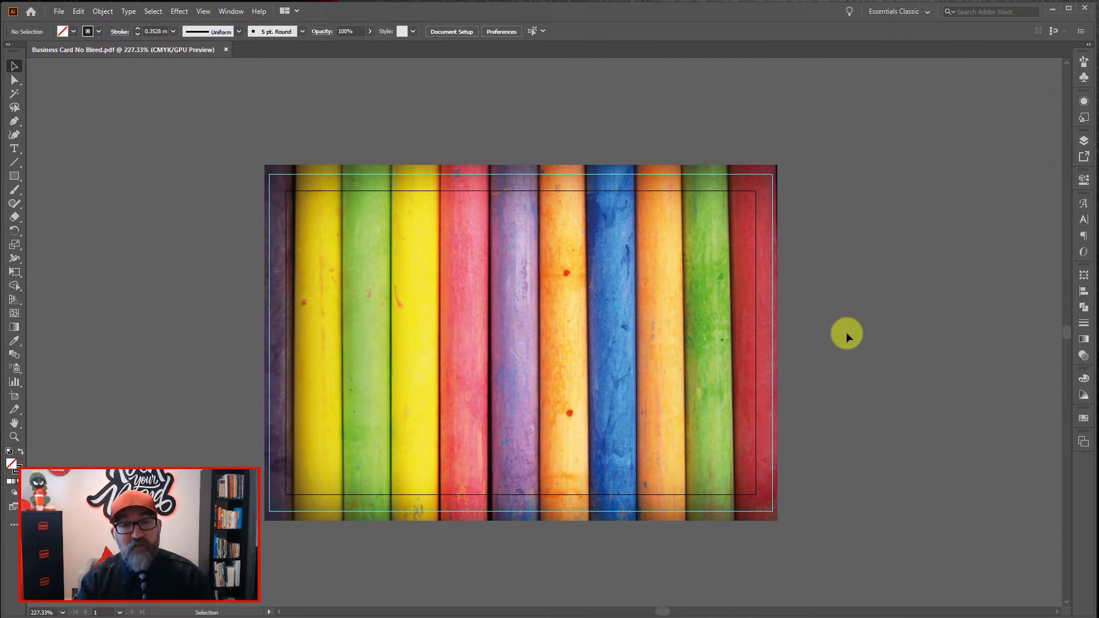
- Start a new 85 x 55 mm document named With Bleed with one artboard
{"action": "left_click", "coordinate": [57, 11]}
{"action": "left_click", "coordinate": [70, 25]}
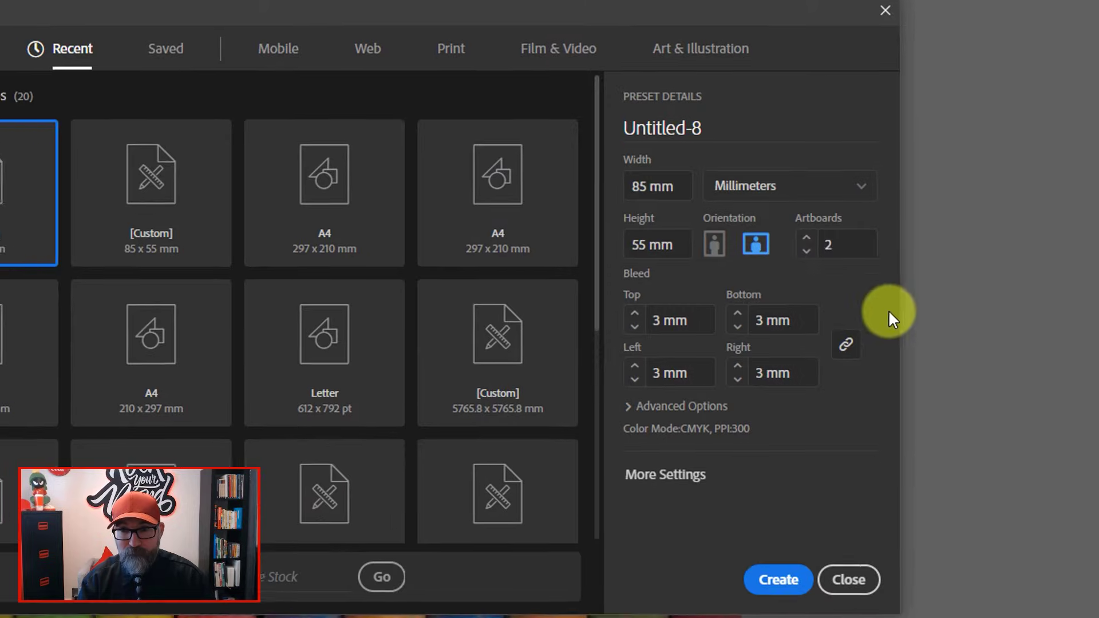
{"action": "left_click", "coordinate": [806, 251]}
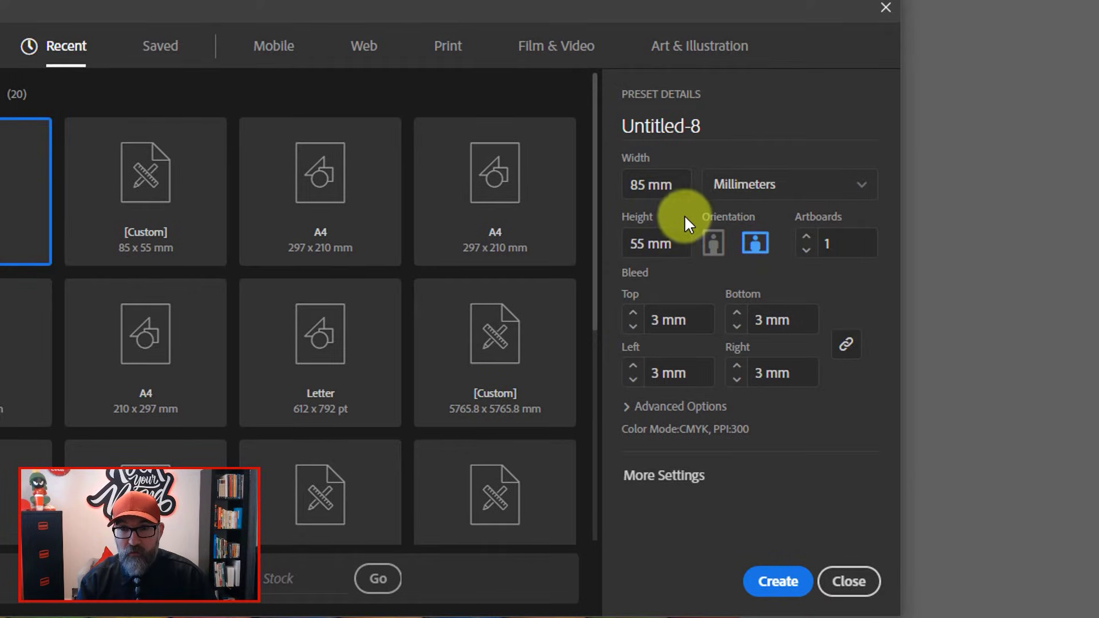
{"action": "left_click", "coordinate": [738, 128]}
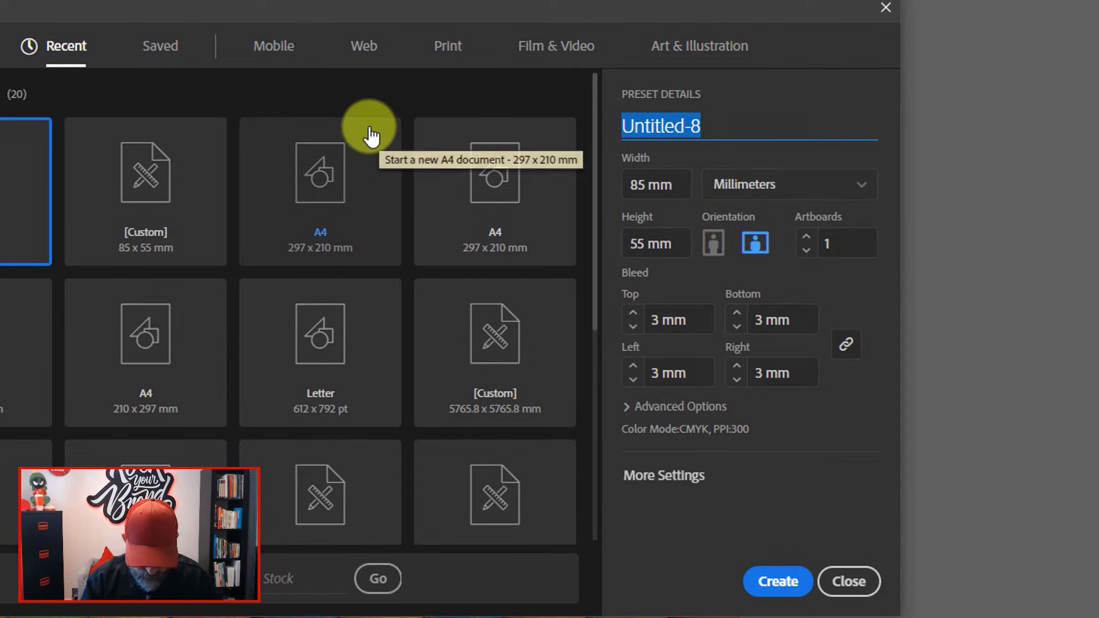
{"action": "type", "text": "With Bleed"}
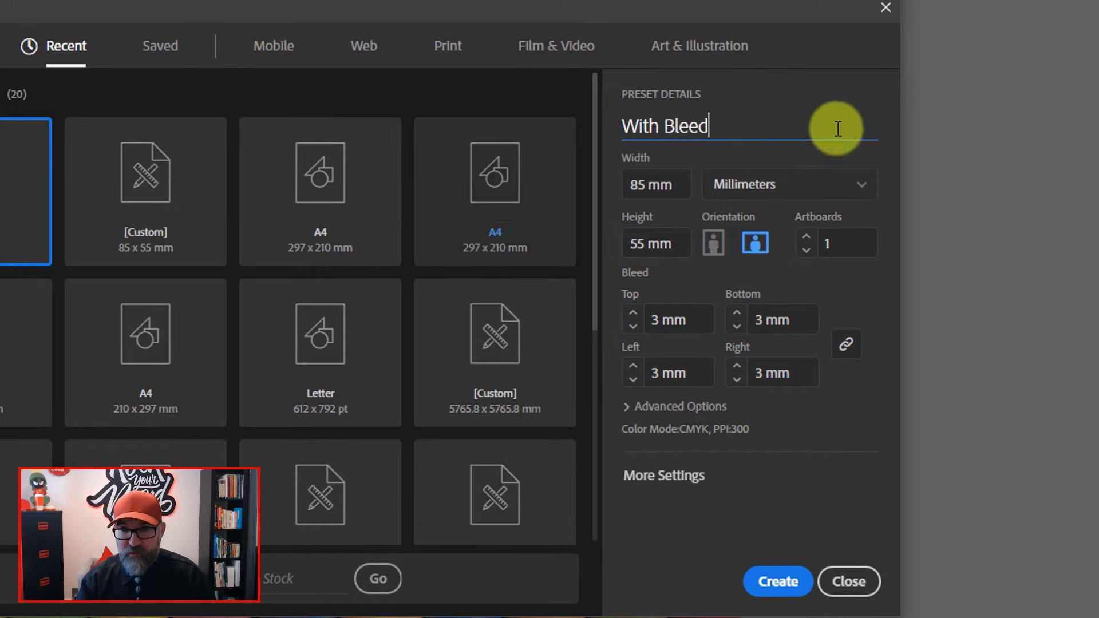
{"action": "left_click", "coordinate": [820, 104]}
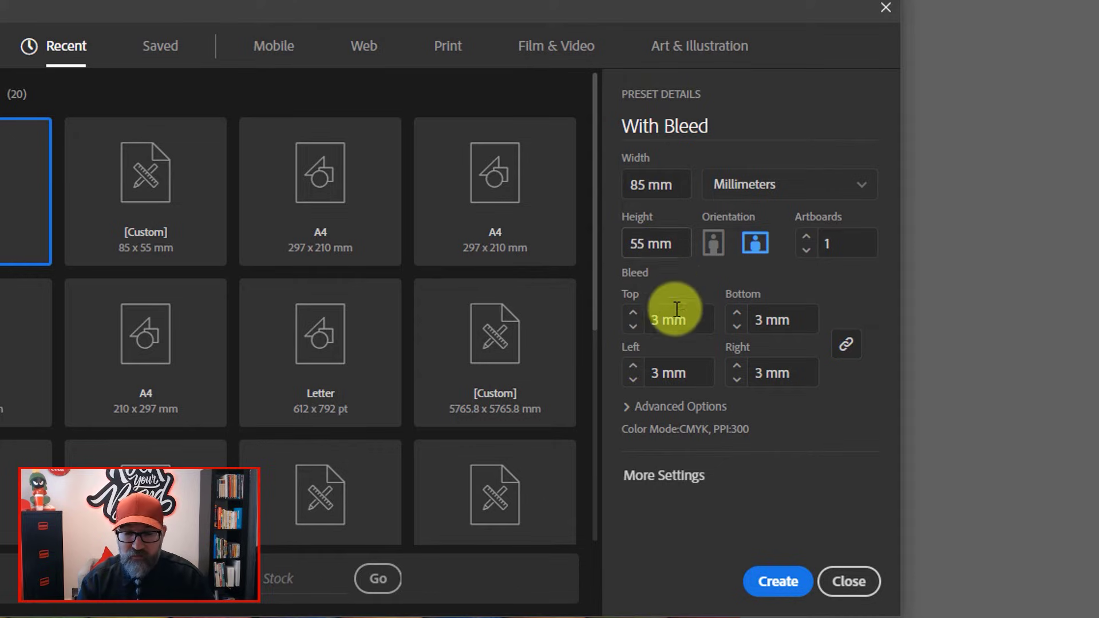
- Create the document with a 3 mm bleed on the top, bottom, left and right
{"action": "left_click", "coordinate": [658, 319]}
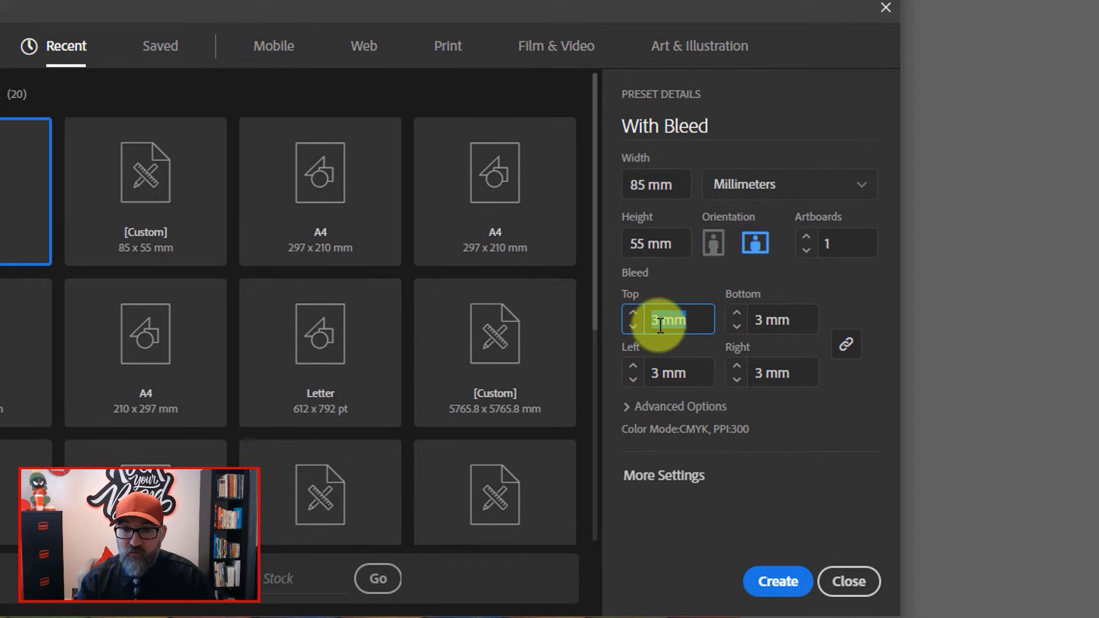
{"action": "key", "text": "Tab"}
{"action": "left_click", "coordinate": [690, 327]}
{"action": "left_click", "coordinate": [662, 376]}
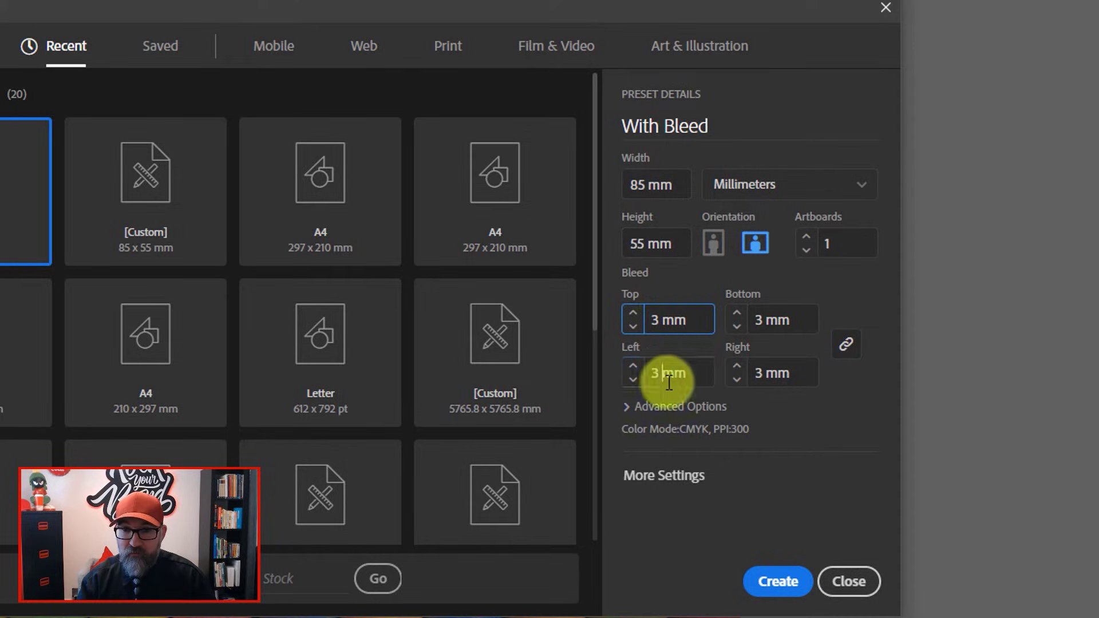
{"action": "left_click", "coordinate": [768, 320]}
{"action": "left_click", "coordinate": [786, 375]}
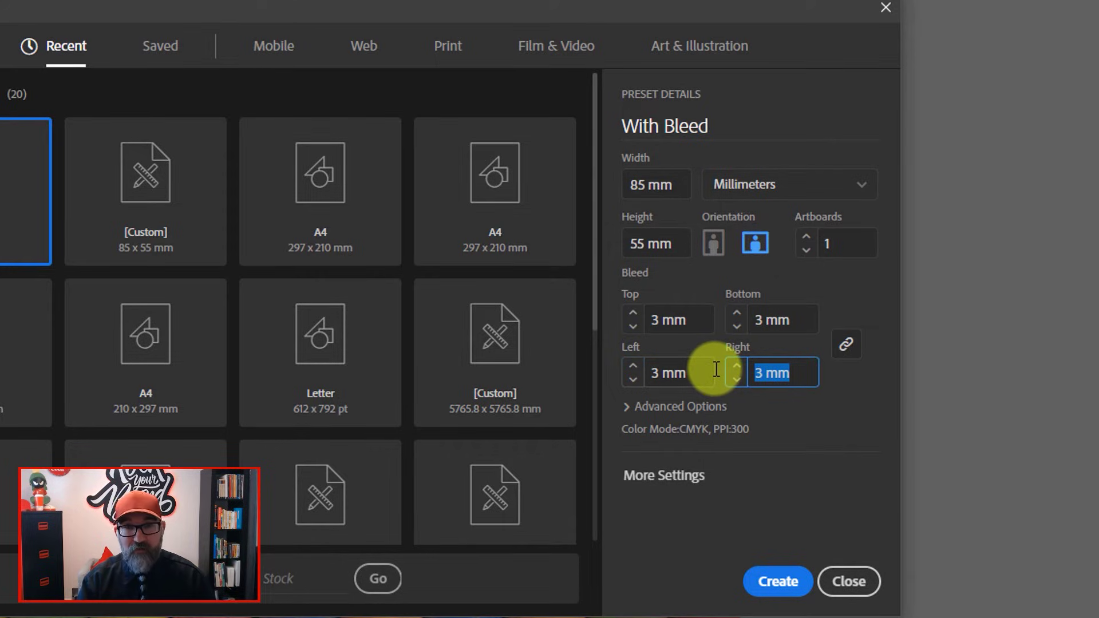
{"action": "left_click", "coordinate": [767, 372]}
{"action": "left_click", "coordinate": [660, 312]}
{"action": "left_click", "coordinate": [699, 371]}
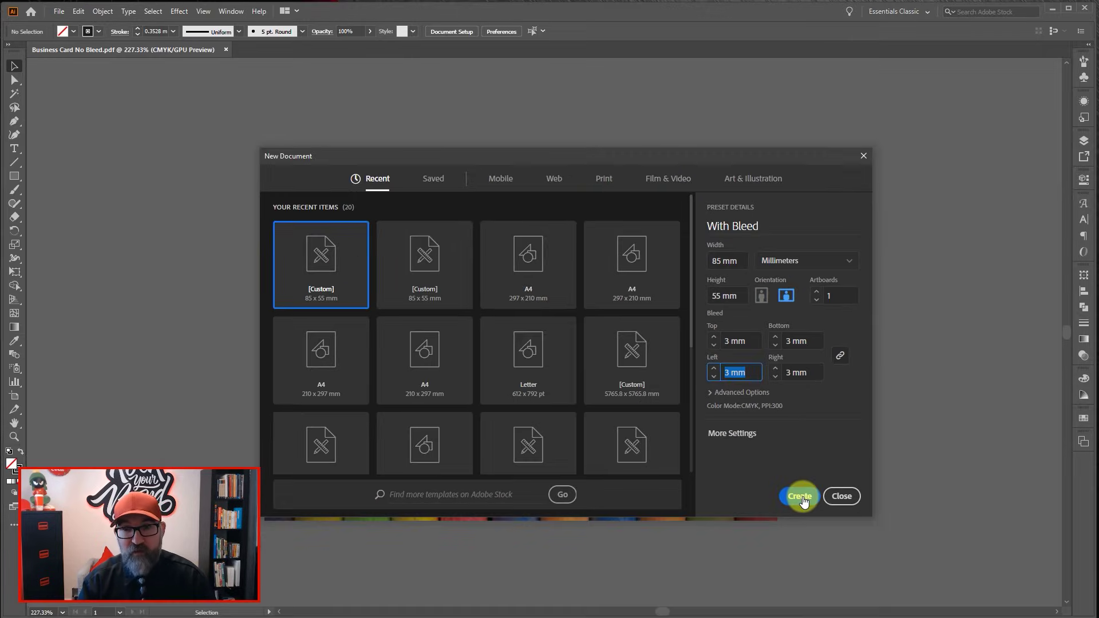
{"action": "left_click", "coordinate": [802, 497]}
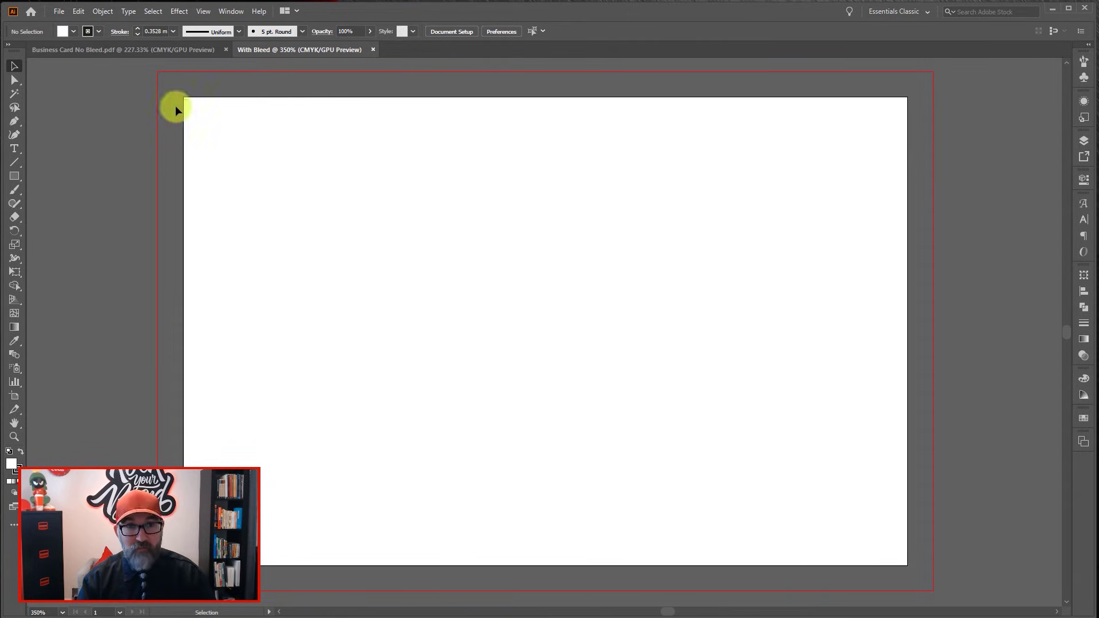
- Copy the photo from Business Card No Bleed.pdf into the With Bleed document and deselect it
{"action": "left_click", "coordinate": [163, 53]}
{"action": "left_click", "coordinate": [424, 336]}
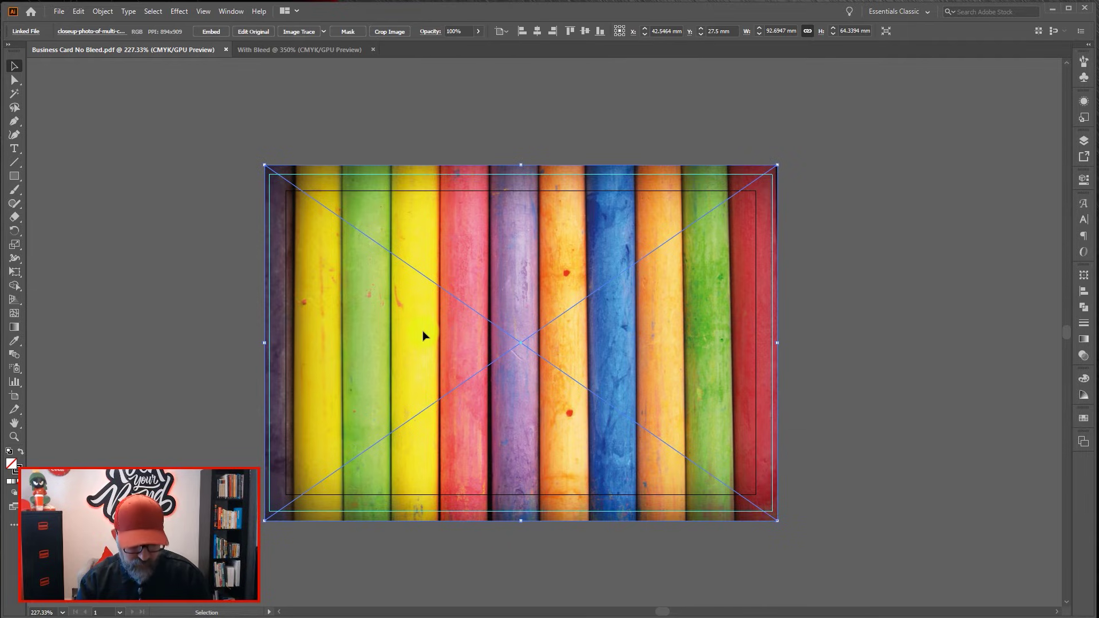
{"action": "left_click", "coordinate": [310, 48]}
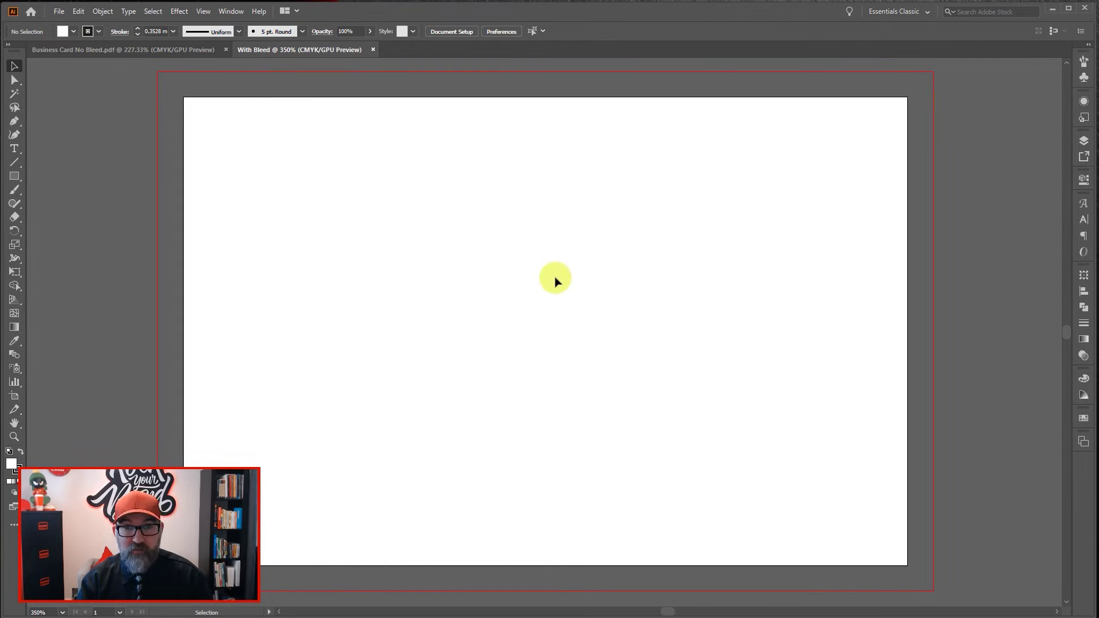
{"action": "key", "text": "ctrl+v"}
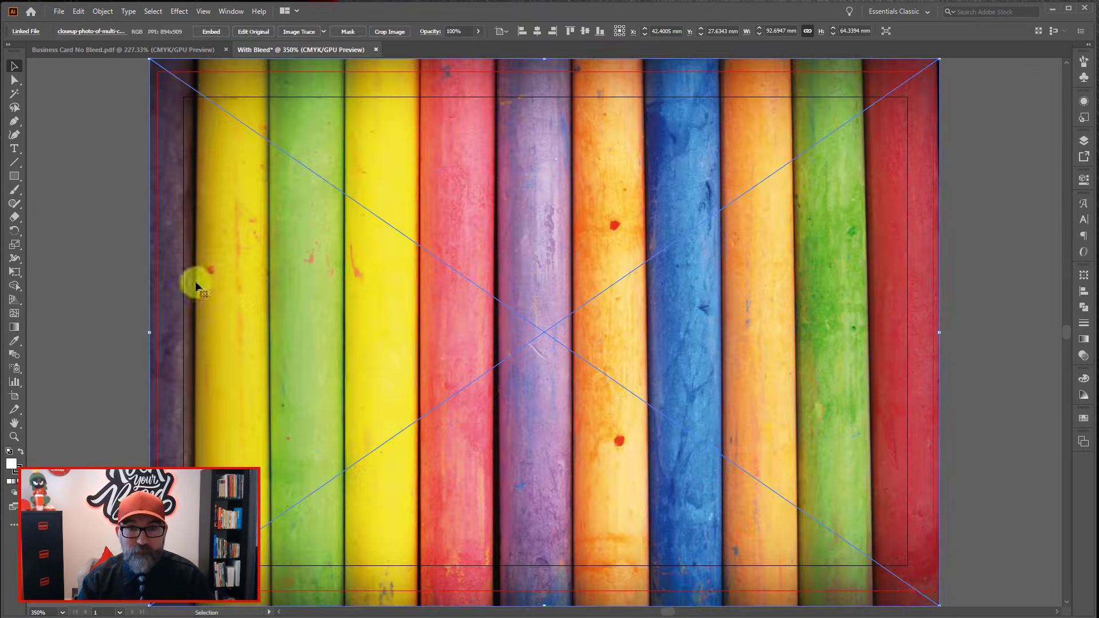
{"action": "left_click", "coordinate": [980, 263]}
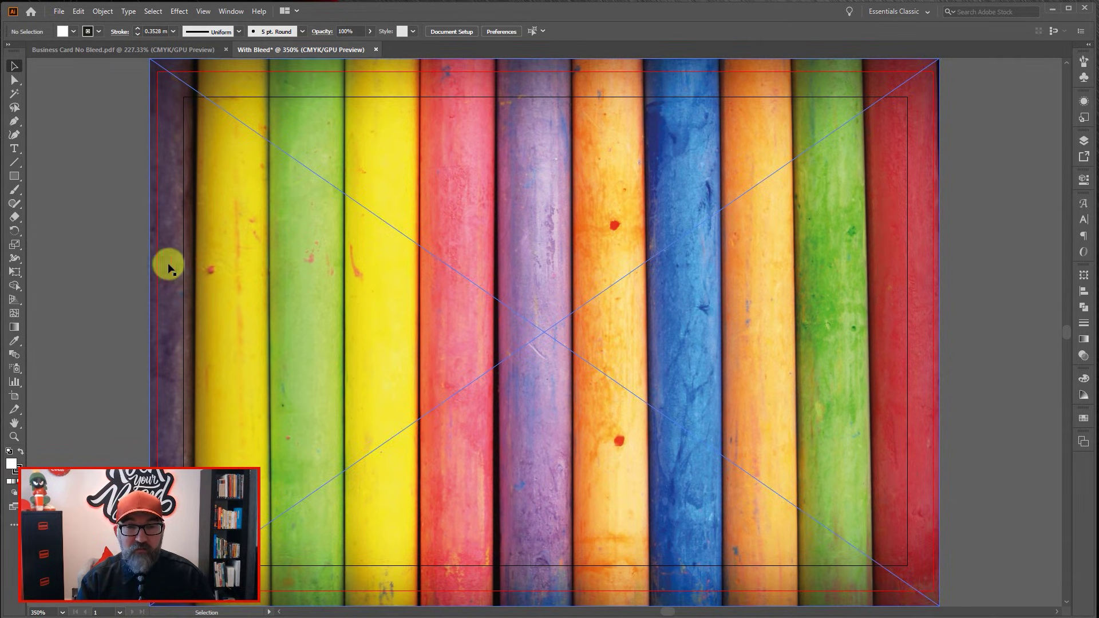
- Save the With Bleed document as an Adobe PDF in the TEST folder
{"action": "left_click", "coordinate": [58, 12]}
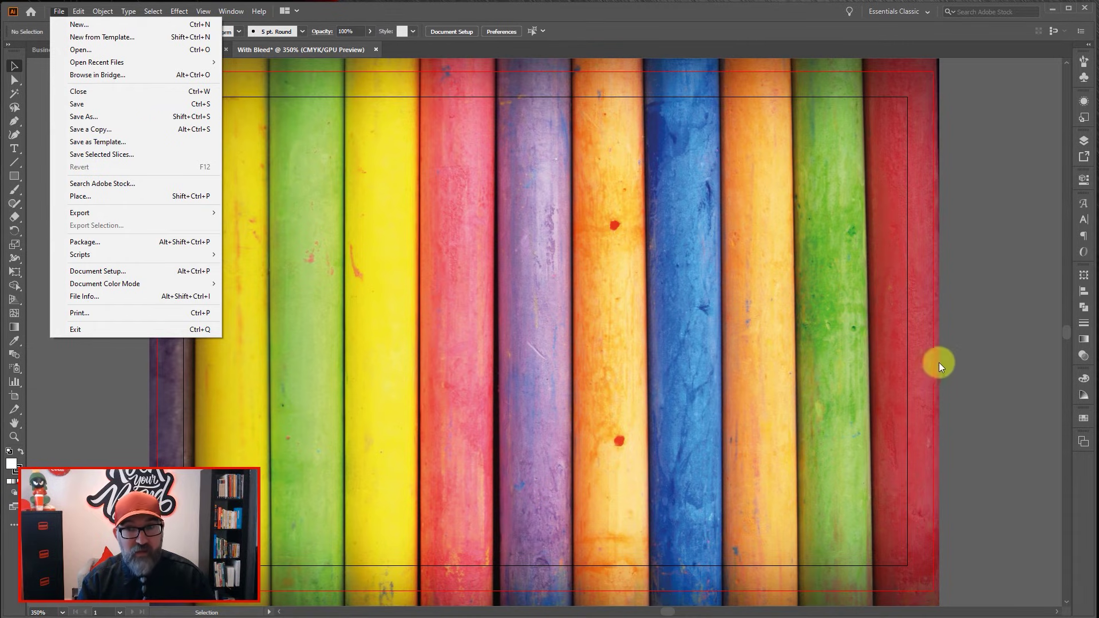
{"action": "left_click", "coordinate": [953, 352]}
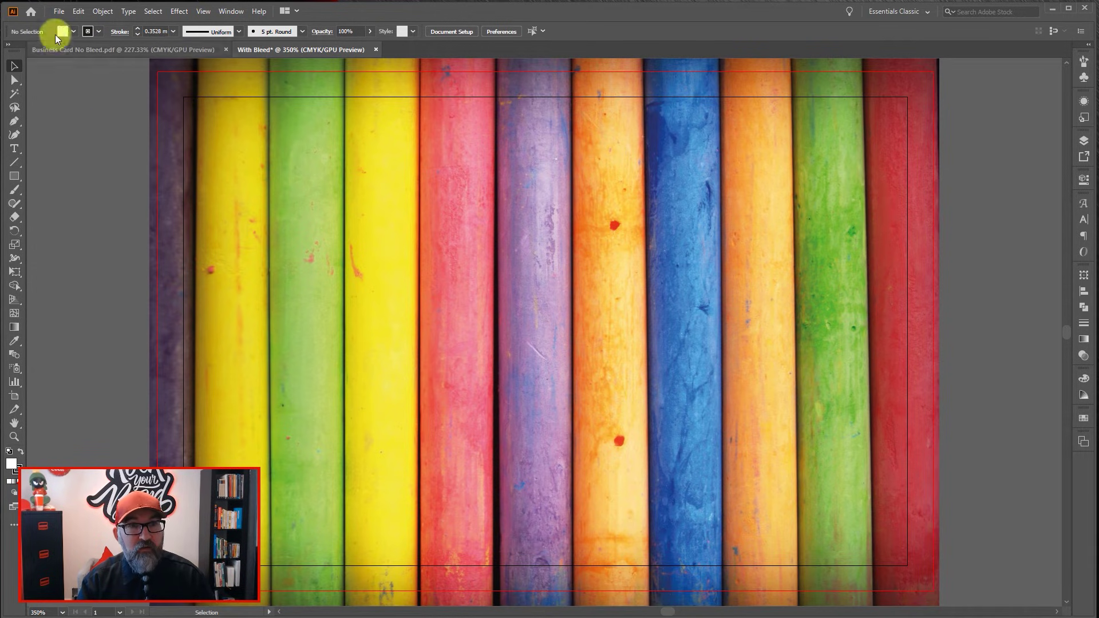
{"action": "left_click", "coordinate": [58, 12]}
{"action": "left_click", "coordinate": [83, 117]}
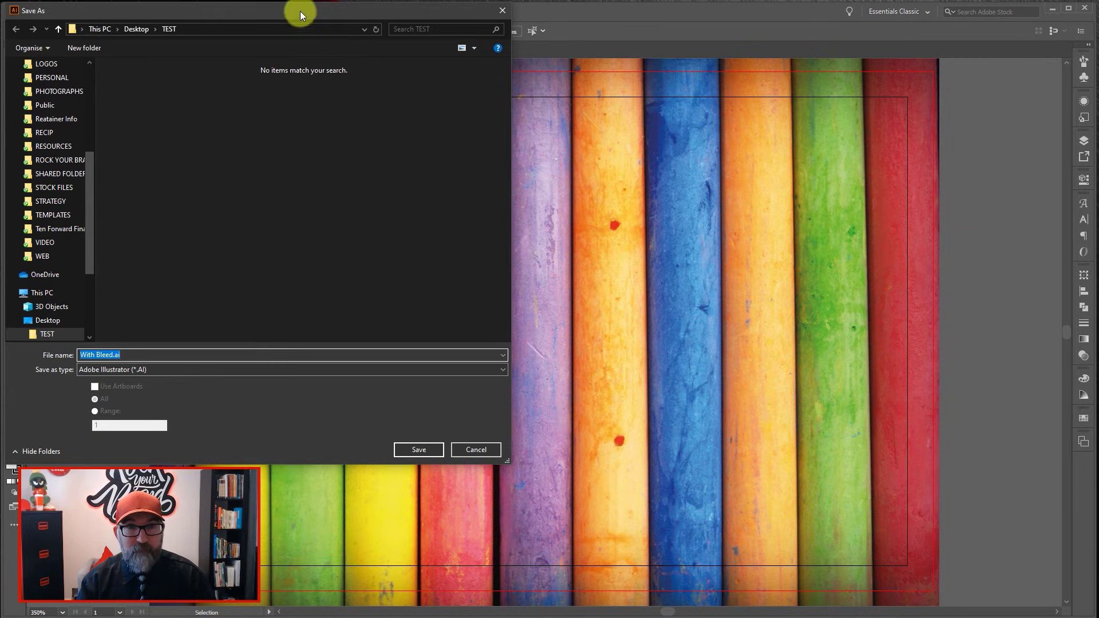
{"action": "left_click", "coordinate": [340, 399]}
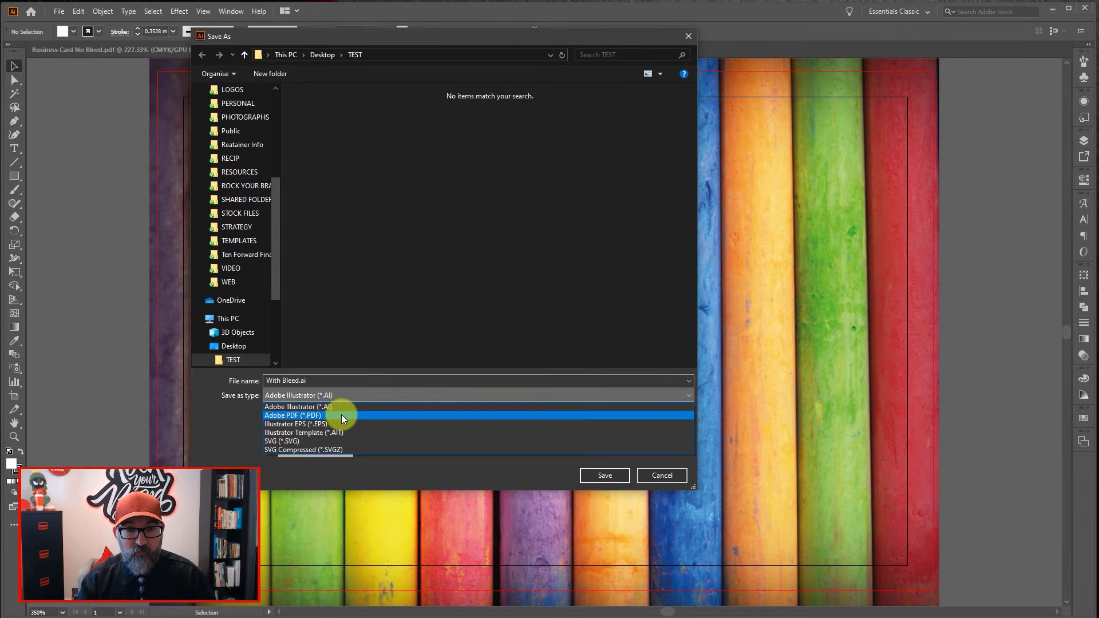
{"action": "left_click", "coordinate": [341, 415]}
{"action": "left_click", "coordinate": [599, 476]}
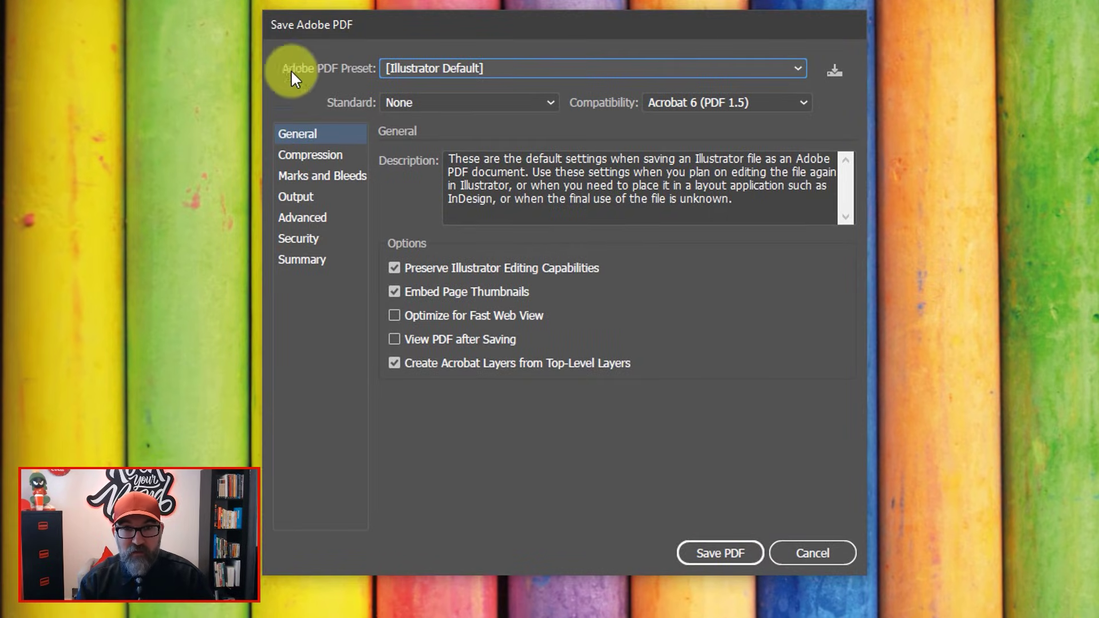
- Choose the PDF/X-1a:2001 preset and enable trim marks and the document bleed settings
{"action": "left_click", "coordinate": [461, 69]}
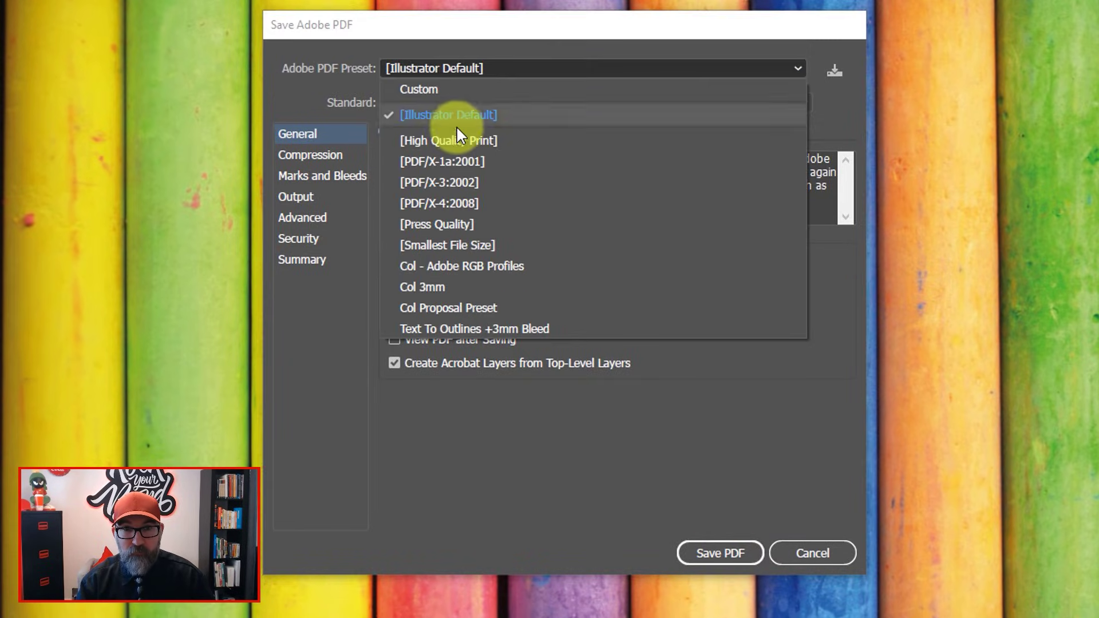
{"action": "left_click", "coordinate": [459, 164]}
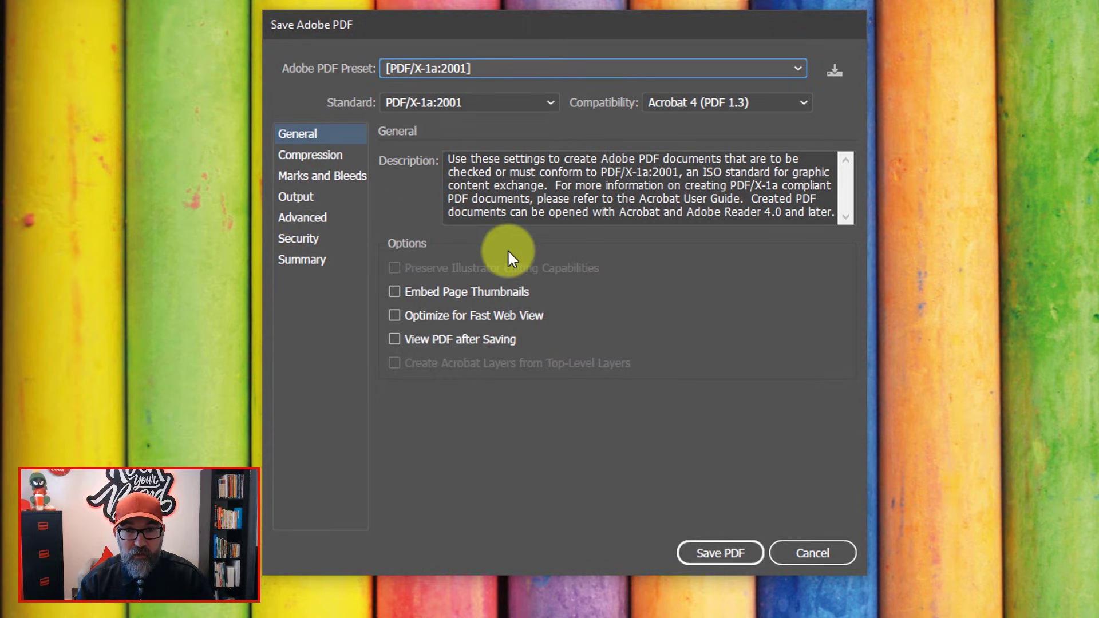
{"action": "left_click", "coordinate": [332, 175]}
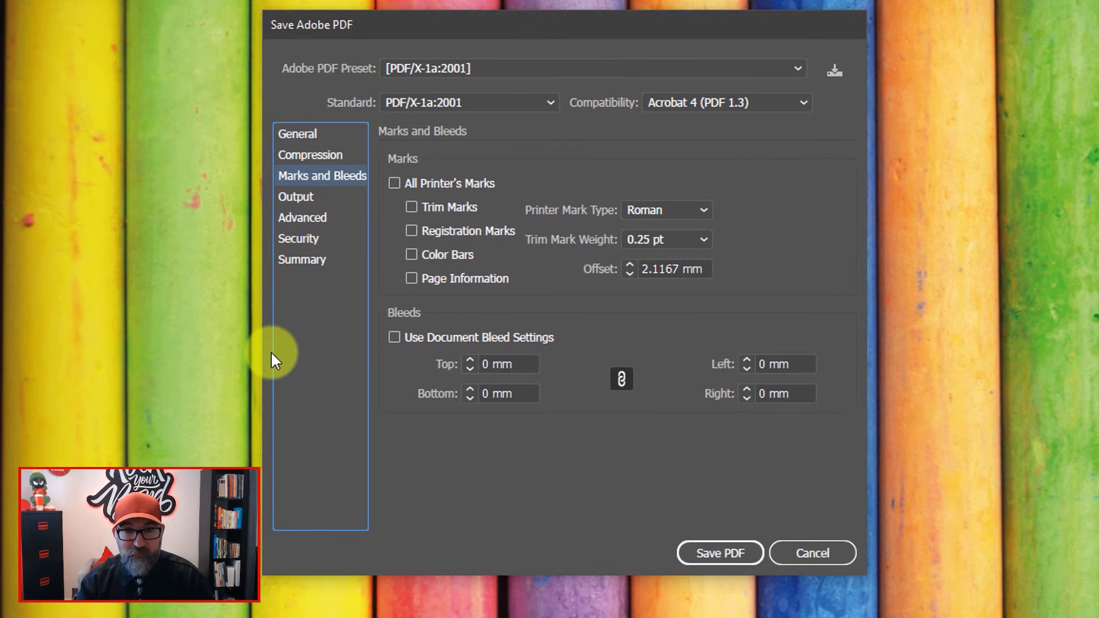
{"action": "left_click", "coordinate": [394, 338]}
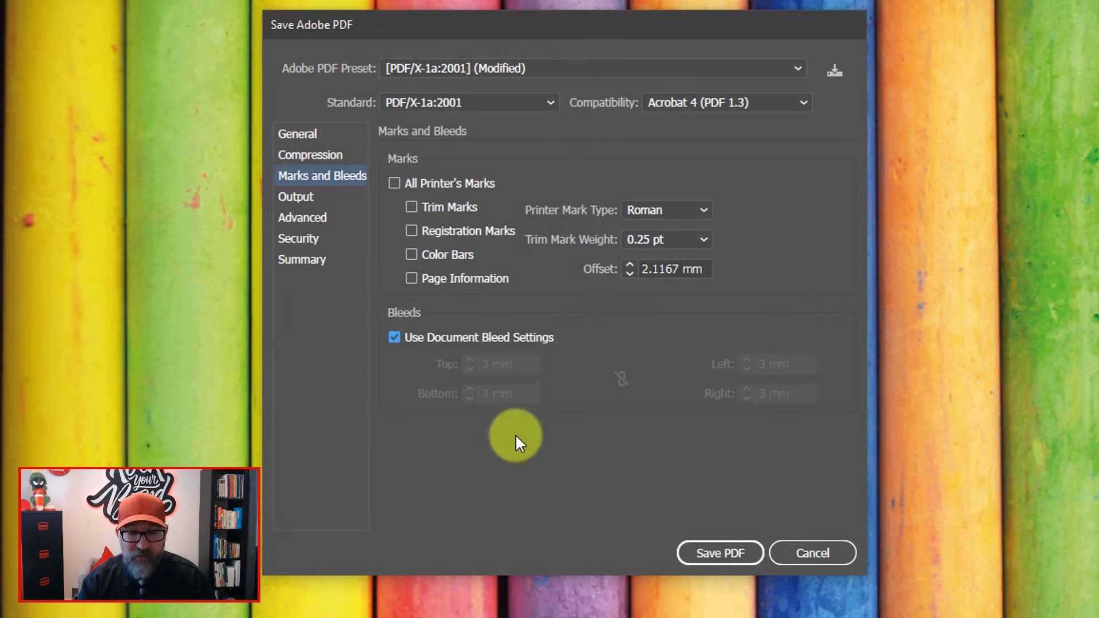
{"action": "left_click", "coordinate": [393, 335]}
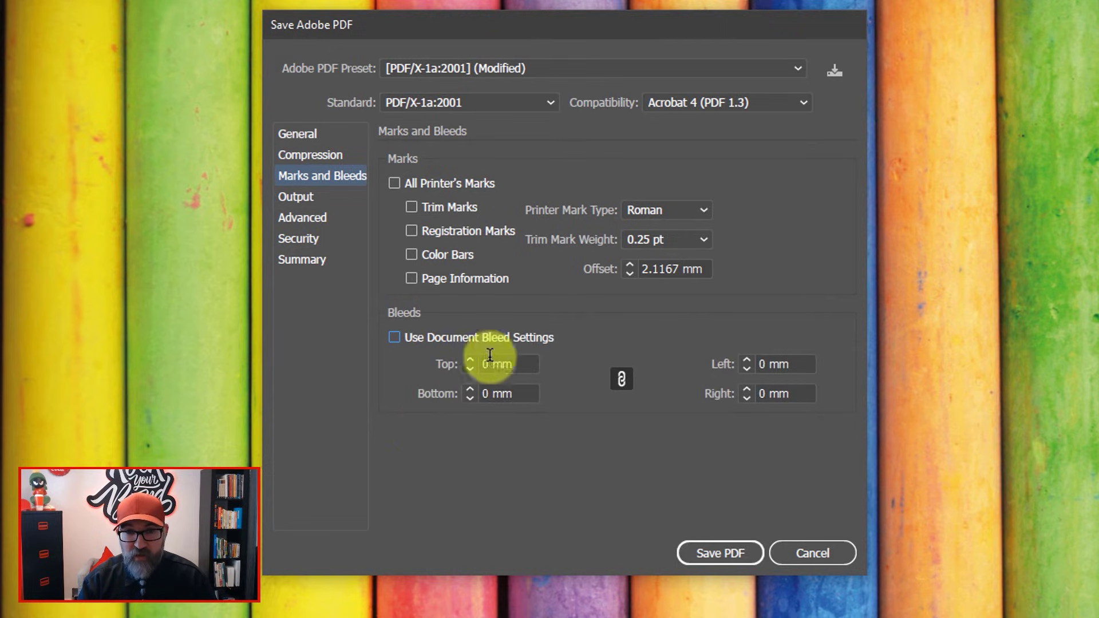
{"action": "left_click", "coordinate": [394, 339]}
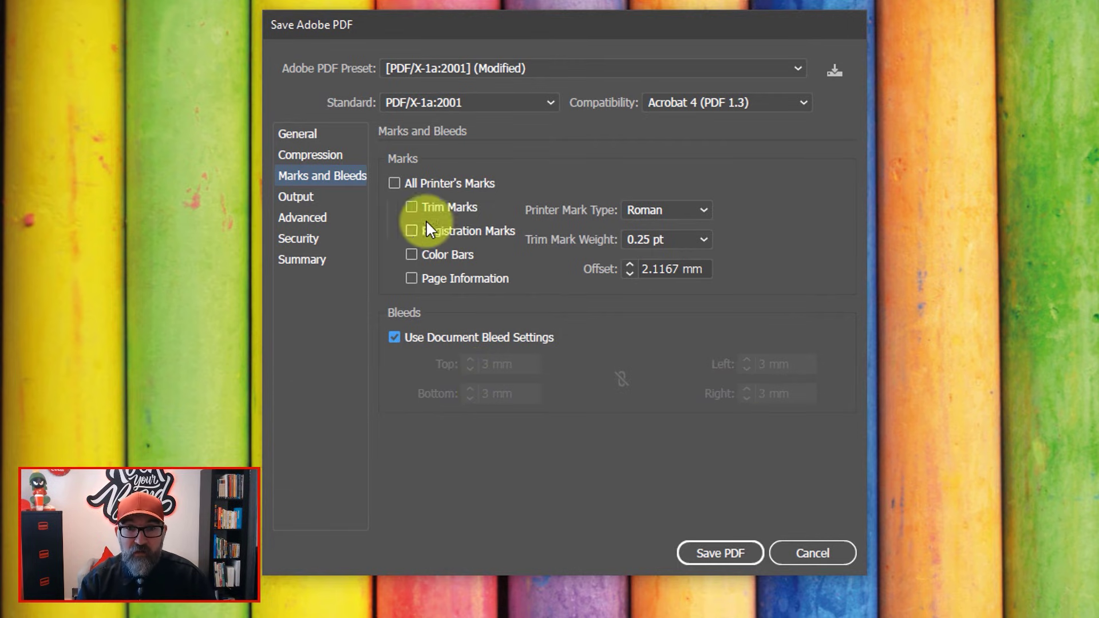
{"action": "left_click", "coordinate": [408, 207]}
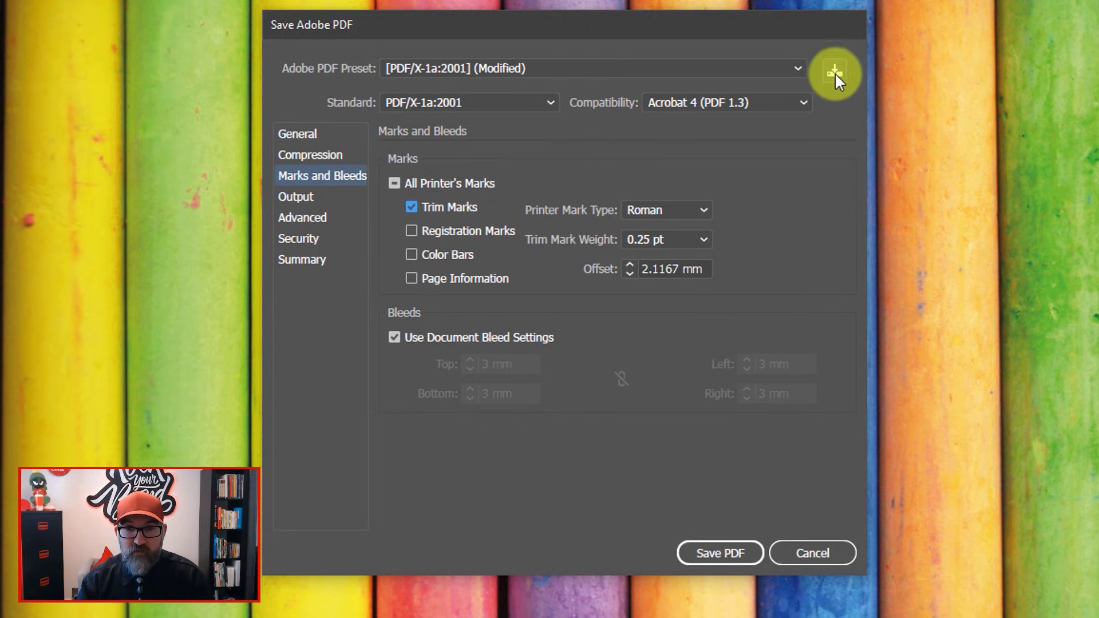
- Apply the Col 3mm preset with the document bleed settings and save the PDF
{"action": "left_click", "coordinate": [793, 68]}
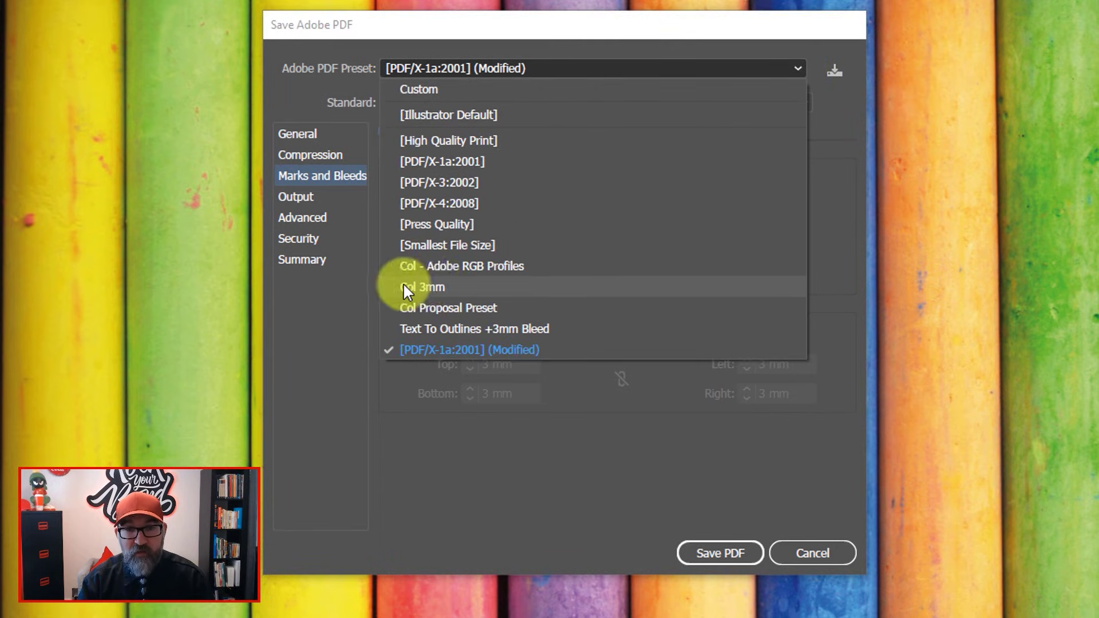
{"action": "left_click", "coordinate": [461, 288]}
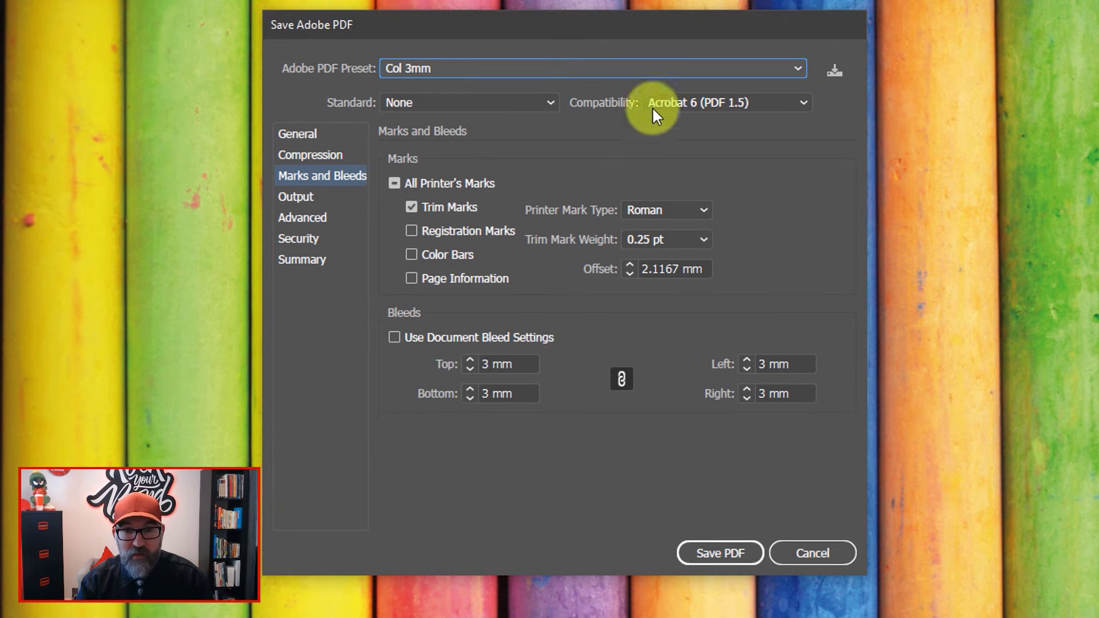
{"action": "left_click", "coordinate": [394, 337]}
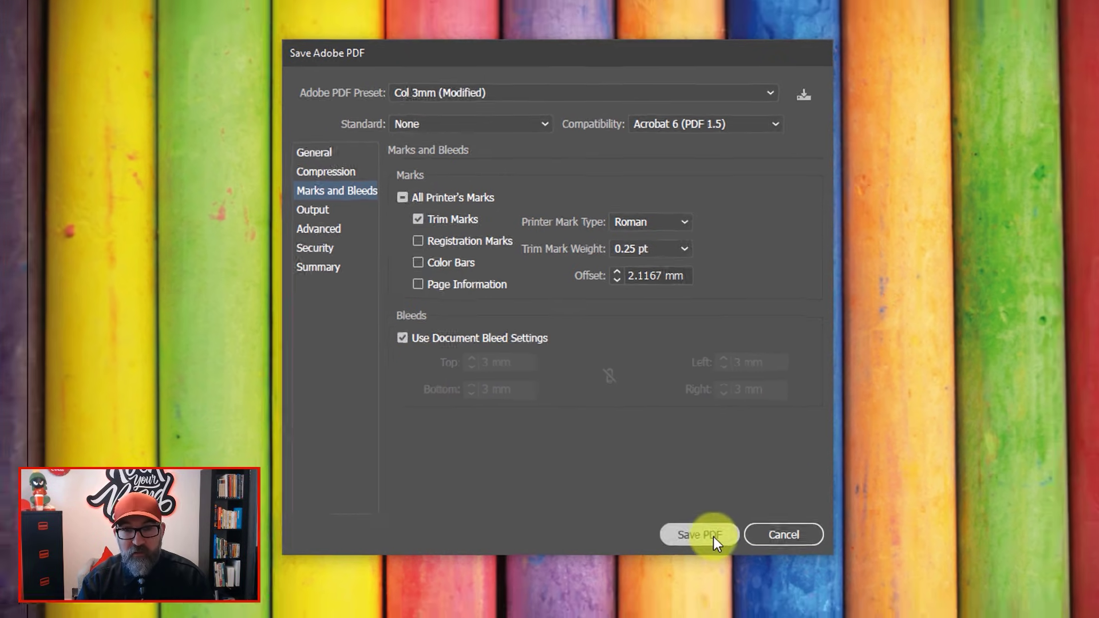
{"action": "left_click", "coordinate": [734, 555]}
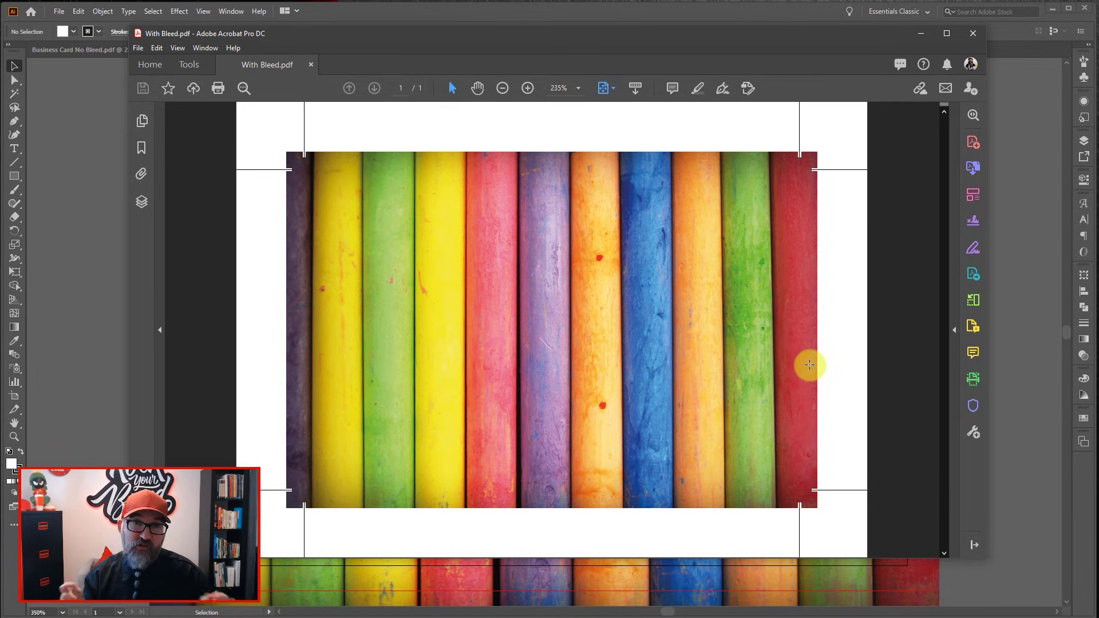
{"action": "left_click", "coordinate": [921, 33]}
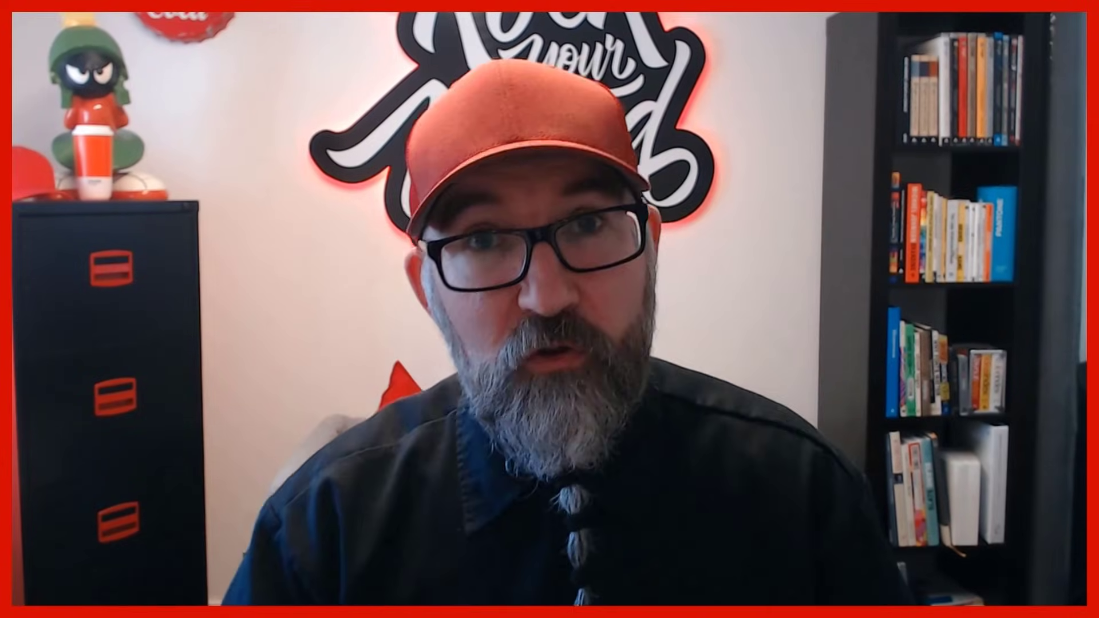